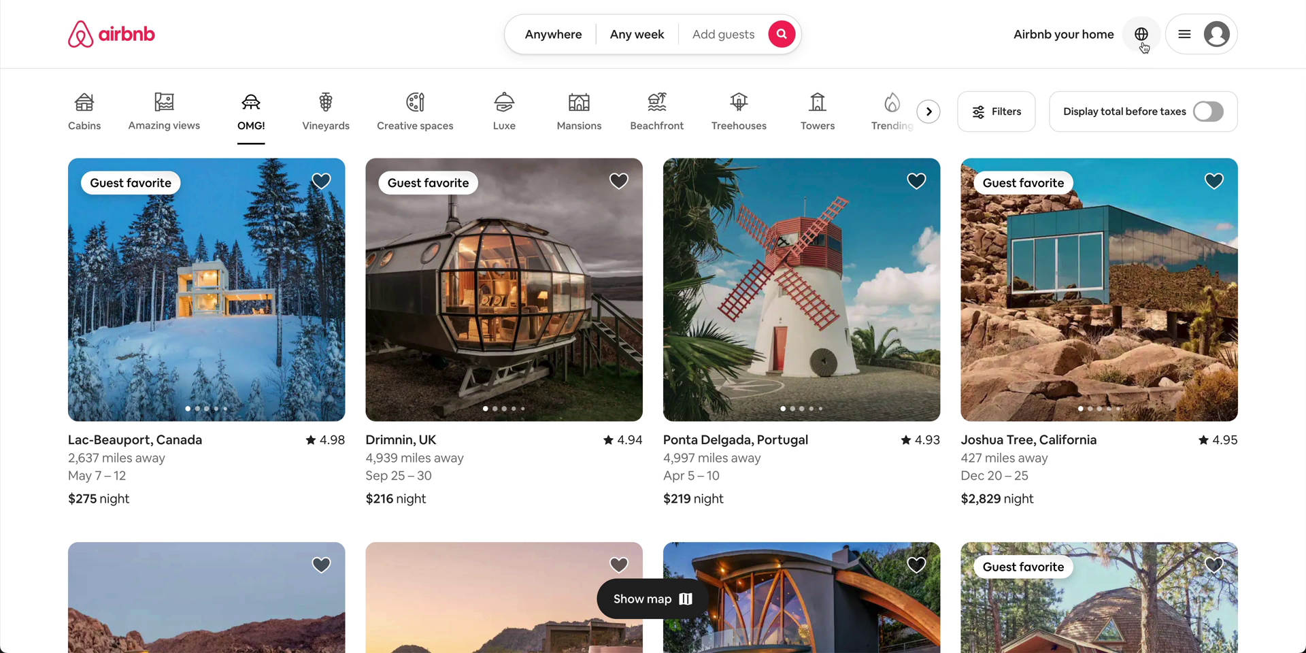
# Step: Open Airbnb's Language and region dialog from the globe icon in the header
pyautogui.click(1144, 45)
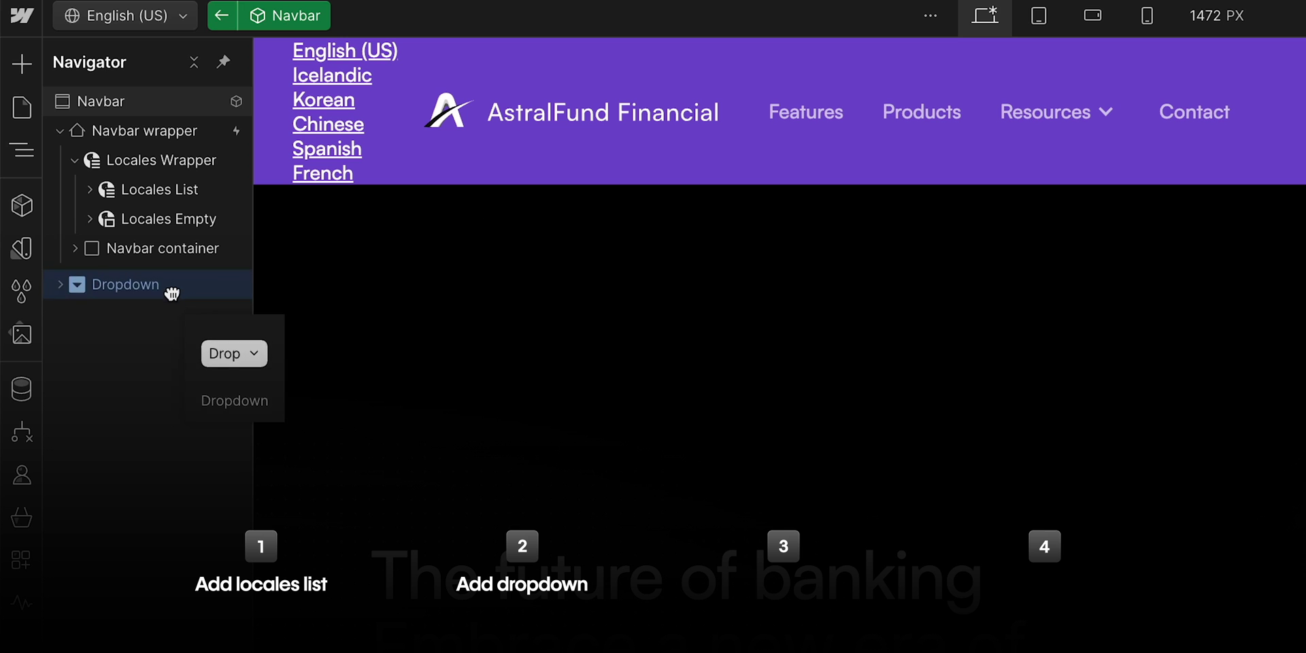
pyautogui.moveTo(170, 286); pyautogui.dragTo(166, 178)
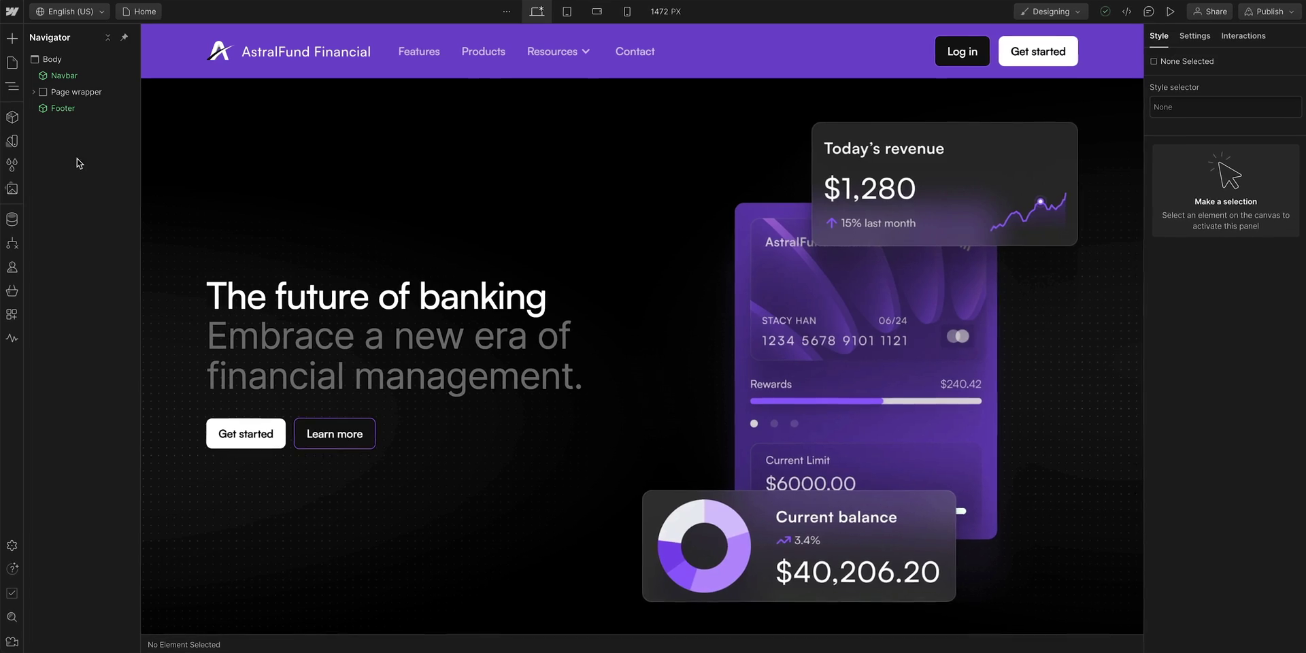
# Step: Review the site's seven locales, then enter the Navbar component to edit it
pyautogui.click(74, 12)
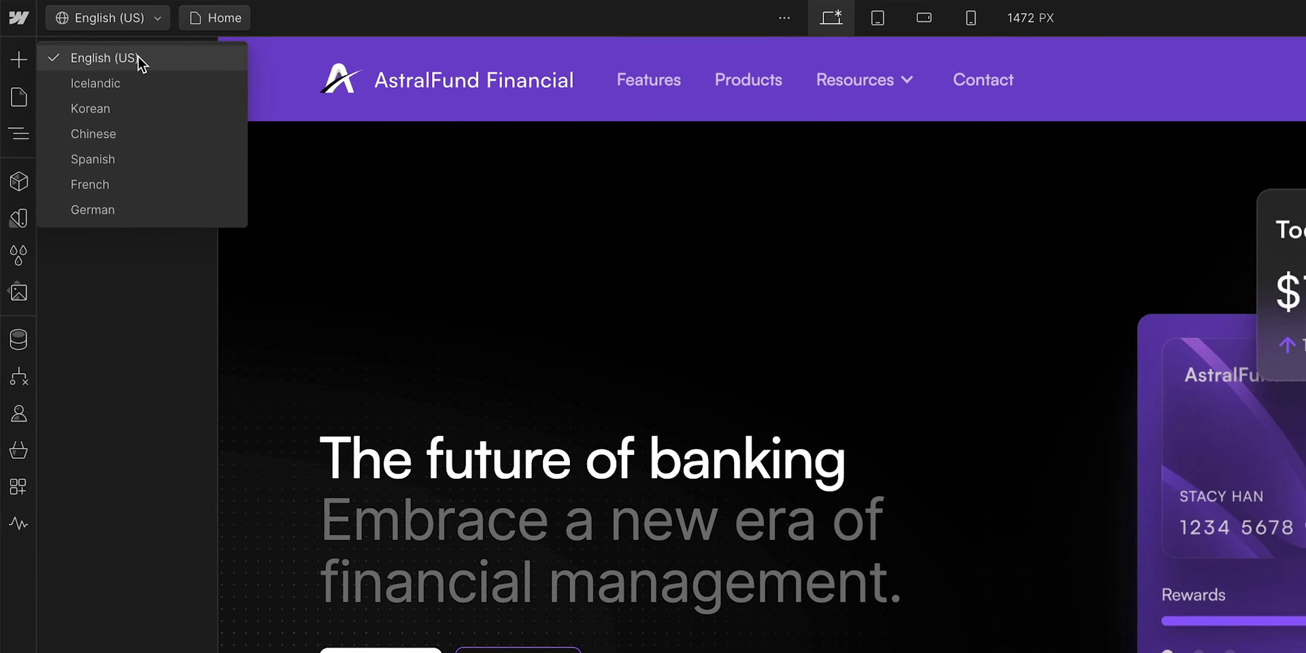
pyautogui.click(138, 58)
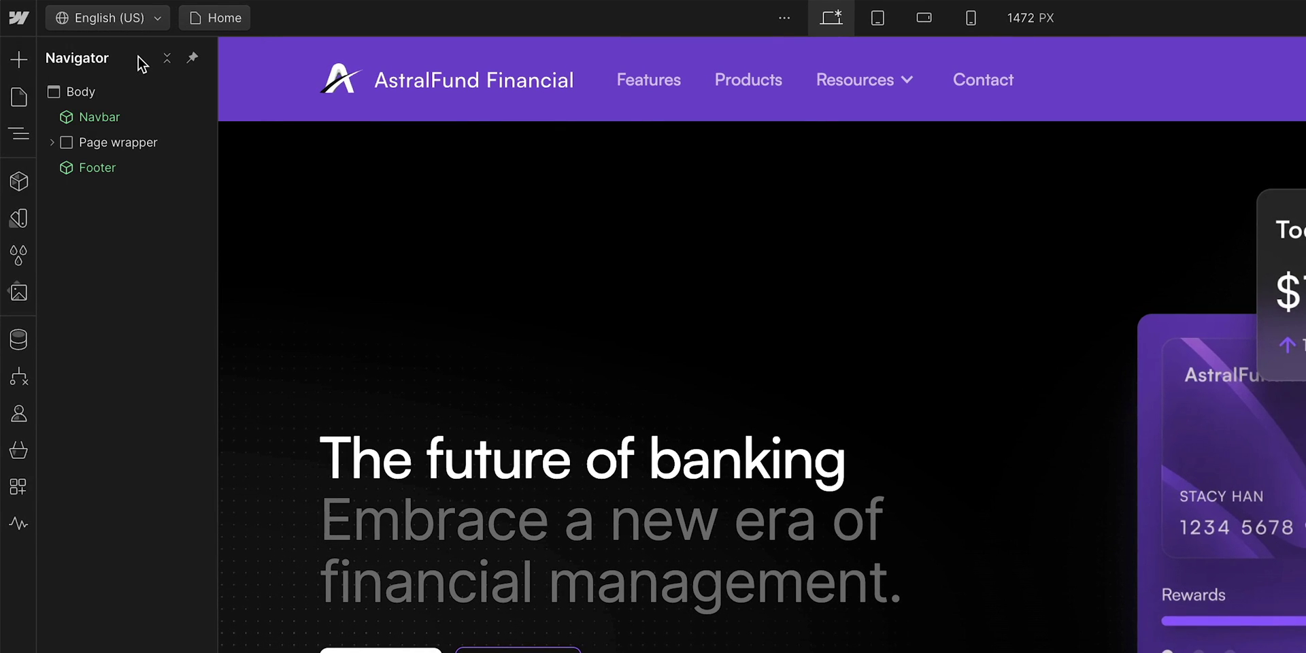
pyautogui.doubleClick(309, 102)
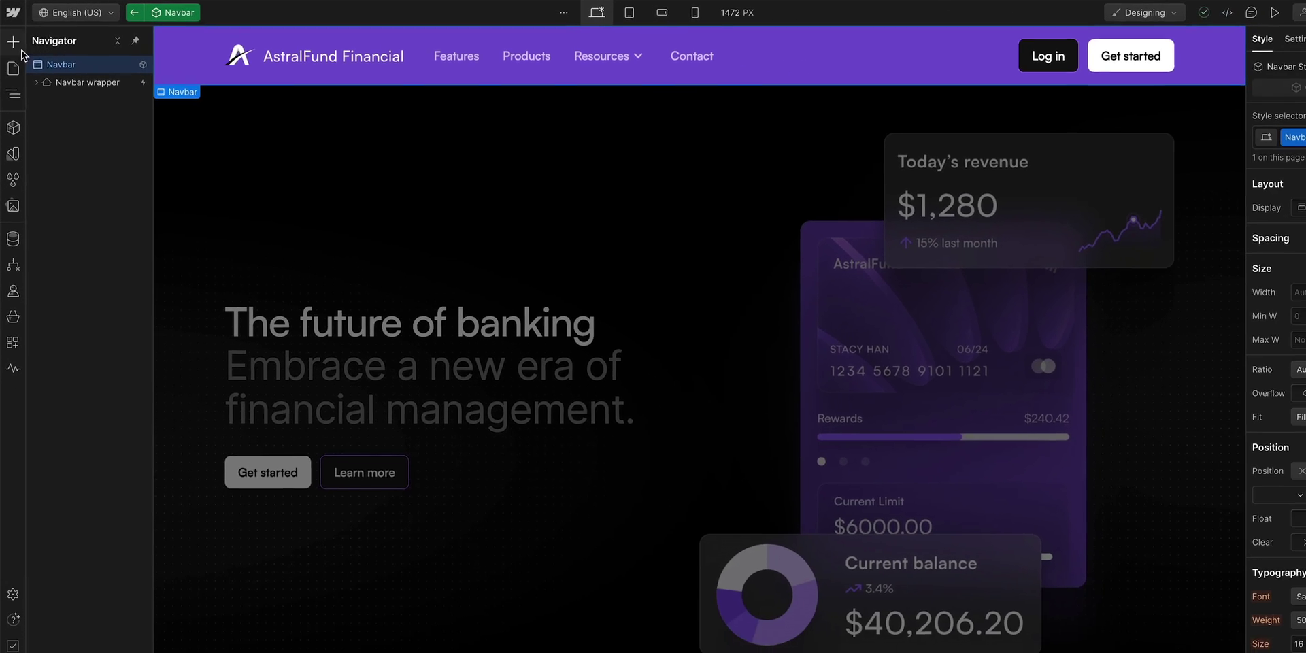
# Step: Drag a Locales List from the Advanced elements into the Navbar, adding six language links
pyautogui.click(13, 42)
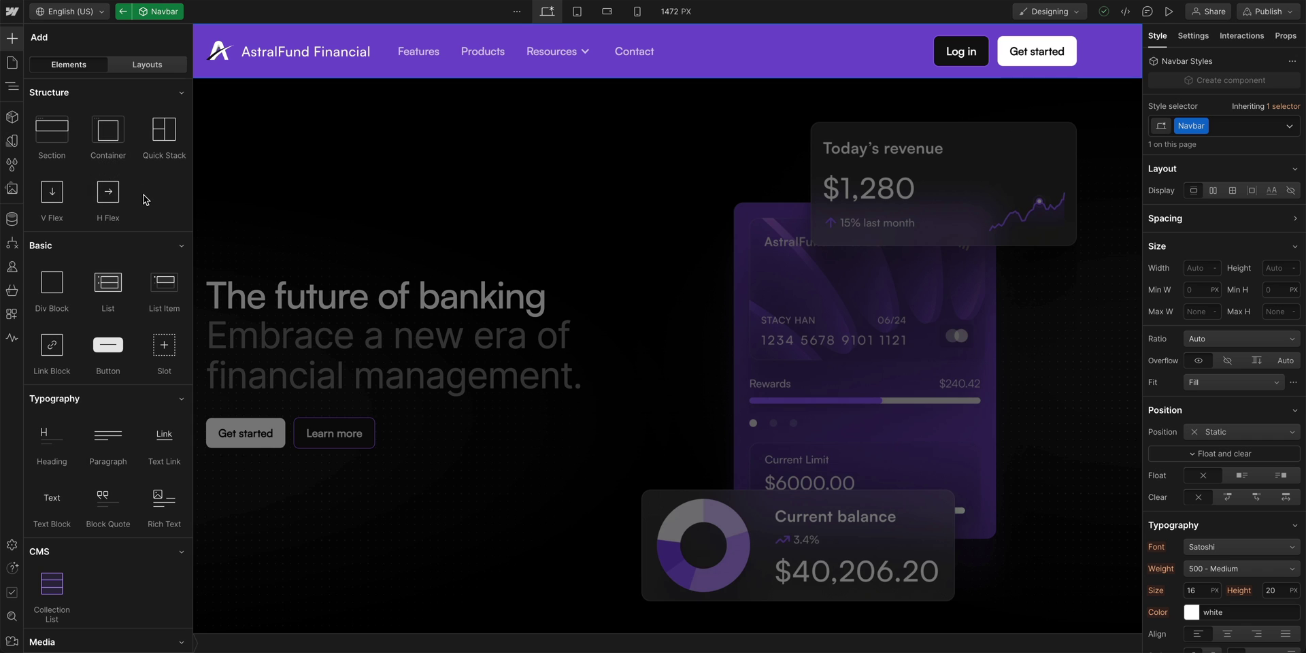
pyautogui.scroll(-2, 145, 199)
pyautogui.scroll(-3, 144, 199)
pyautogui.scroll(-5, 145, 199)
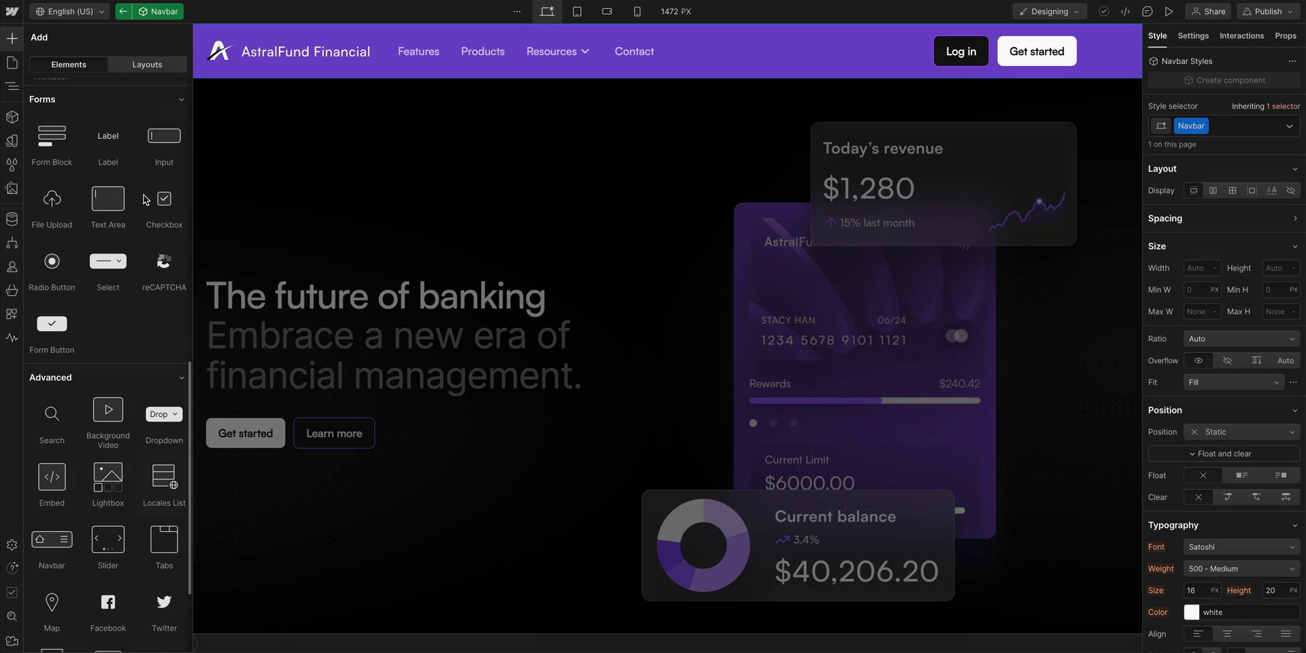
pyautogui.moveTo(164, 483)
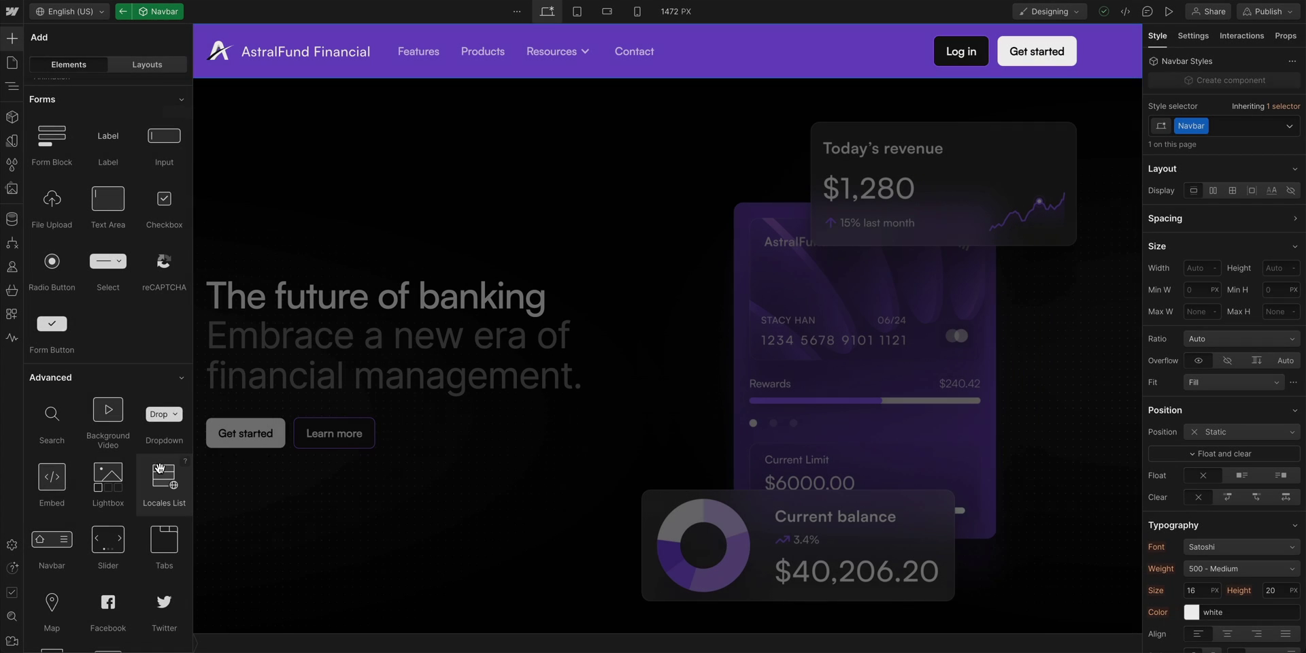
pyautogui.moveTo(161, 472); pyautogui.dragTo(185, 63)
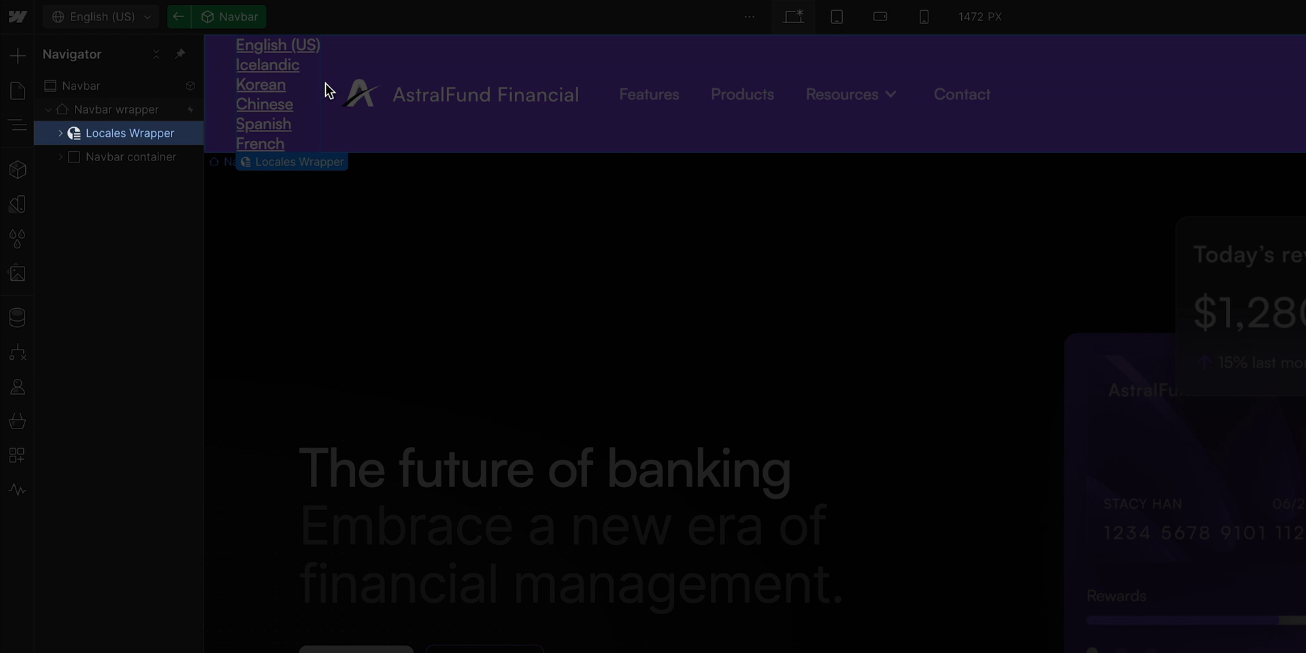
# Step: Drop an Advanced Dropdown into the Locales Wrapper, above the six language links
pyautogui.click(62, 133)
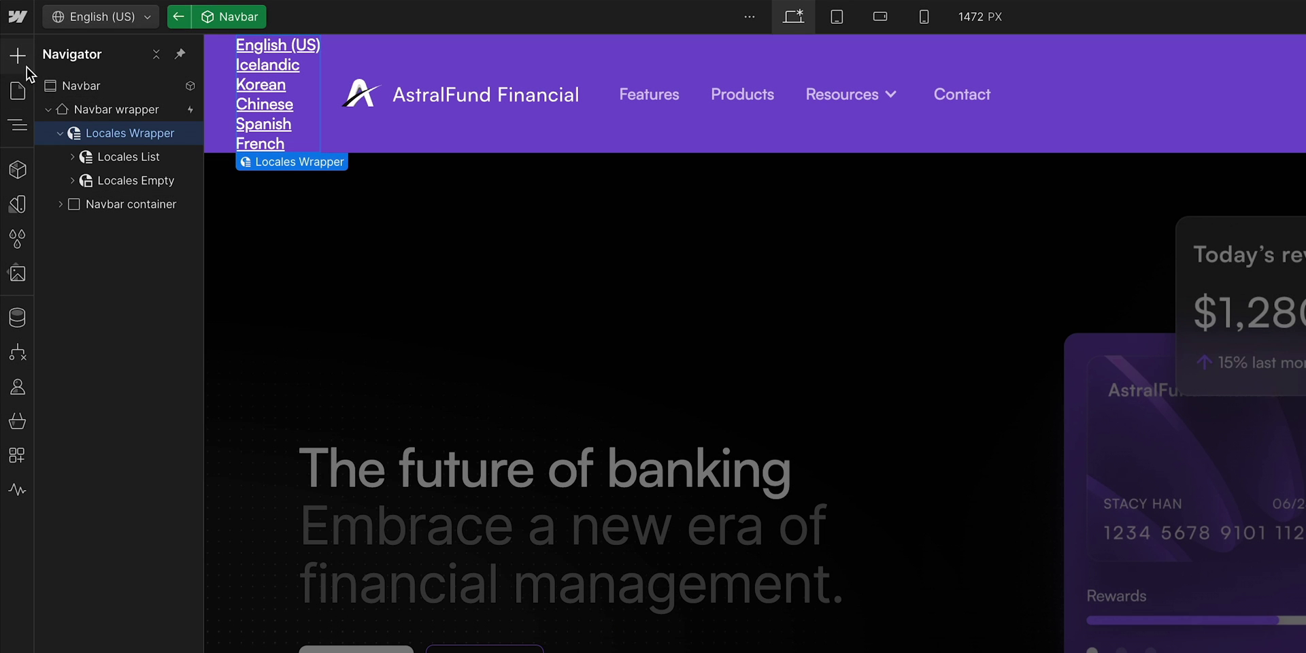
pyautogui.click(23, 60)
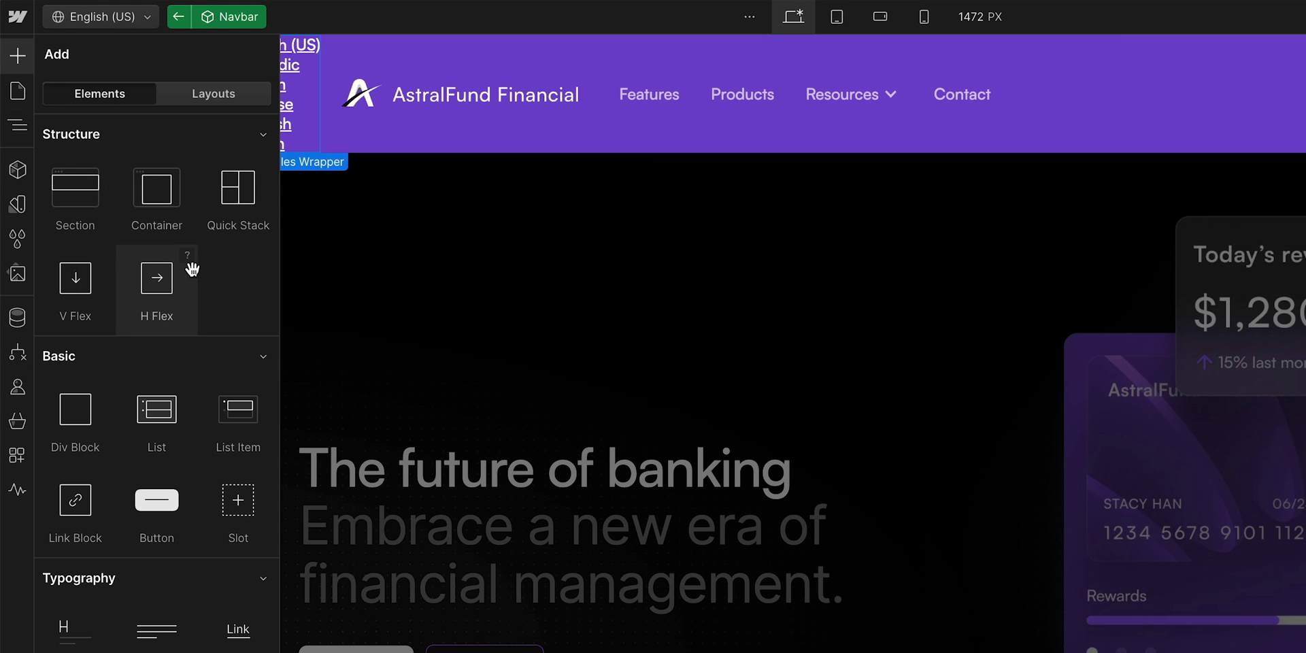
pyautogui.scroll(-3, 202, 279)
pyautogui.scroll(-5, 202, 276)
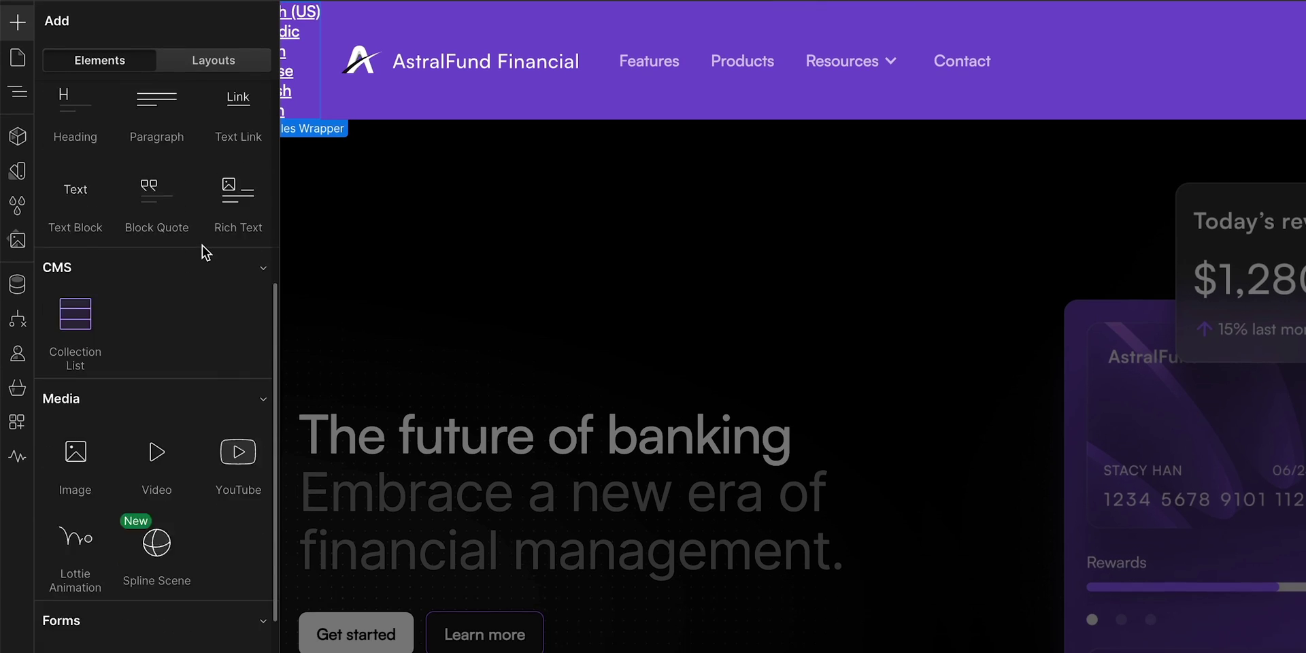
pyautogui.scroll(-5, 202, 246)
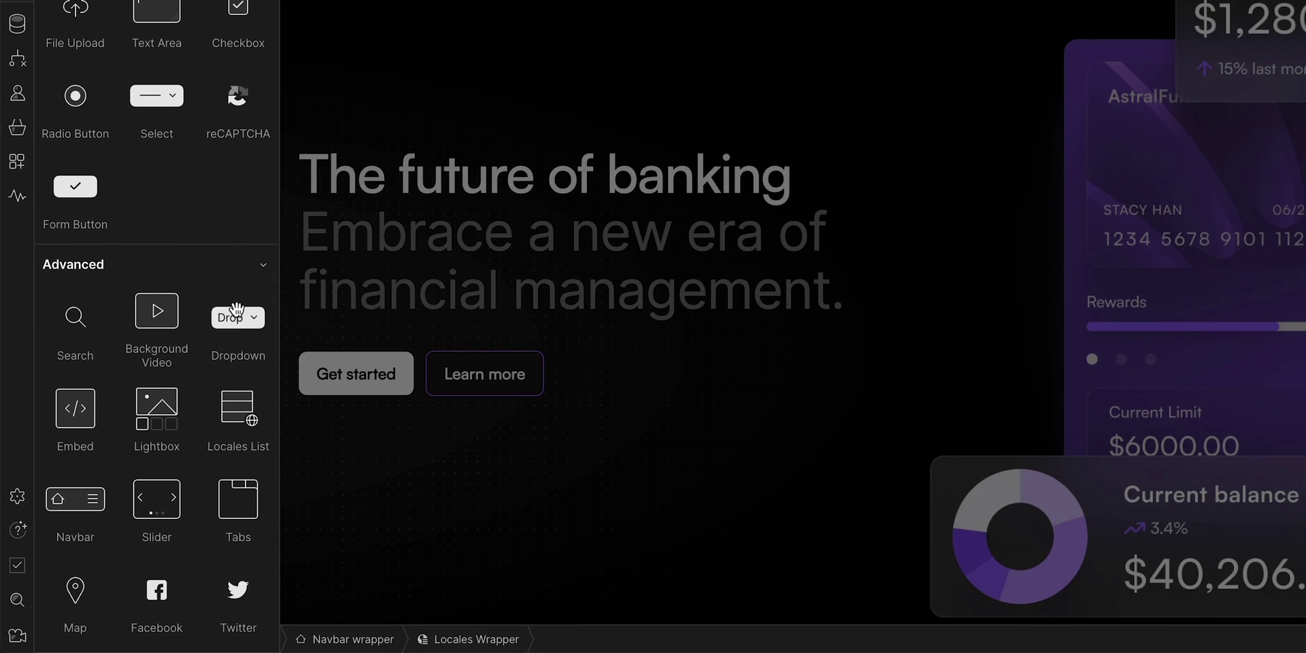
pyautogui.moveTo(238, 319)
pyautogui.mouseDown()
pyautogui.moveTo(158, 121)
pyautogui.moveTo(134, 151)
pyautogui.mouseUp()
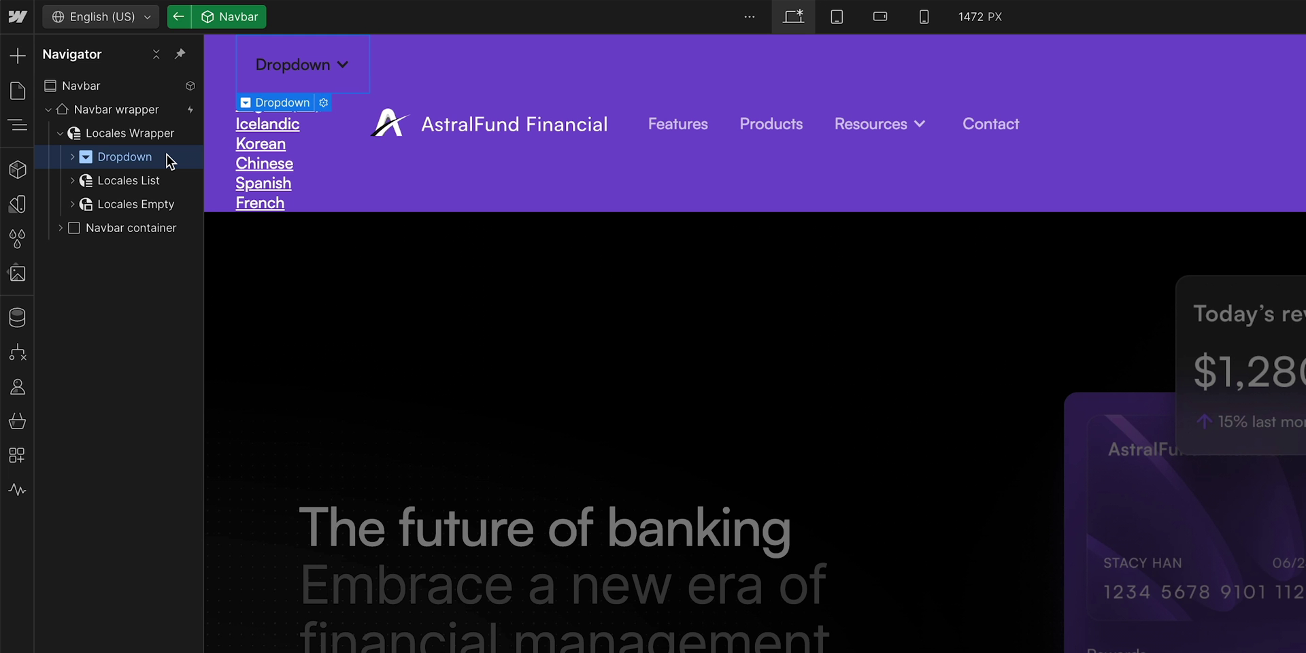
# Step: Rename the dropdown toggle label to 'Language'
pyautogui.click(291, 67)
pyautogui.doubleClick(291, 67)
pyautogui.write('Languag')
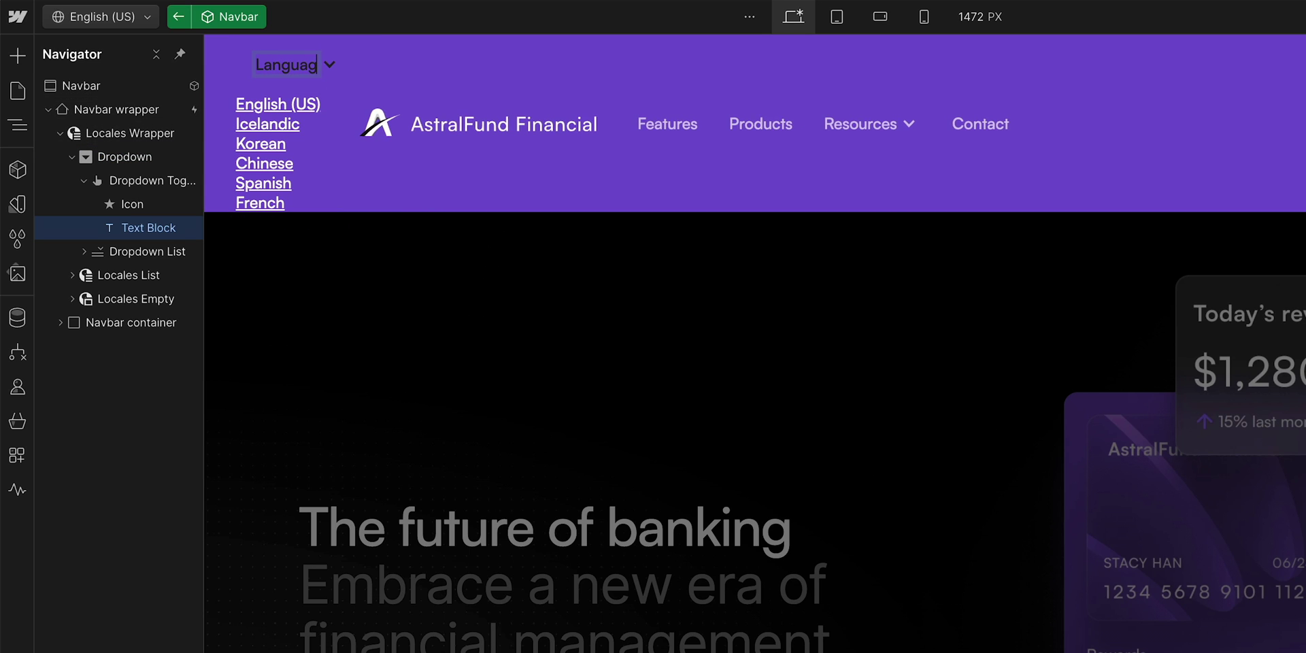
pyautogui.write('e')
pyautogui.press('Escape')
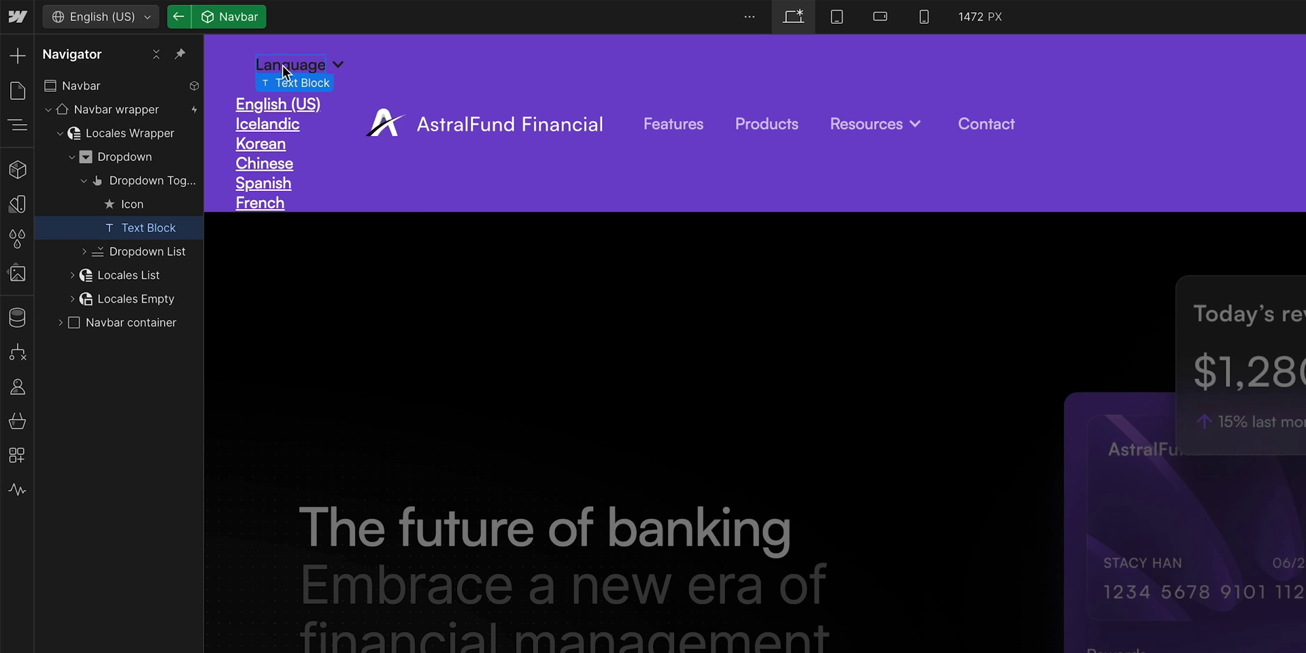
# Step: Switch to the Icelandic locale and auto-translate the Language label into Icelandic
pyautogui.click(138, 24)
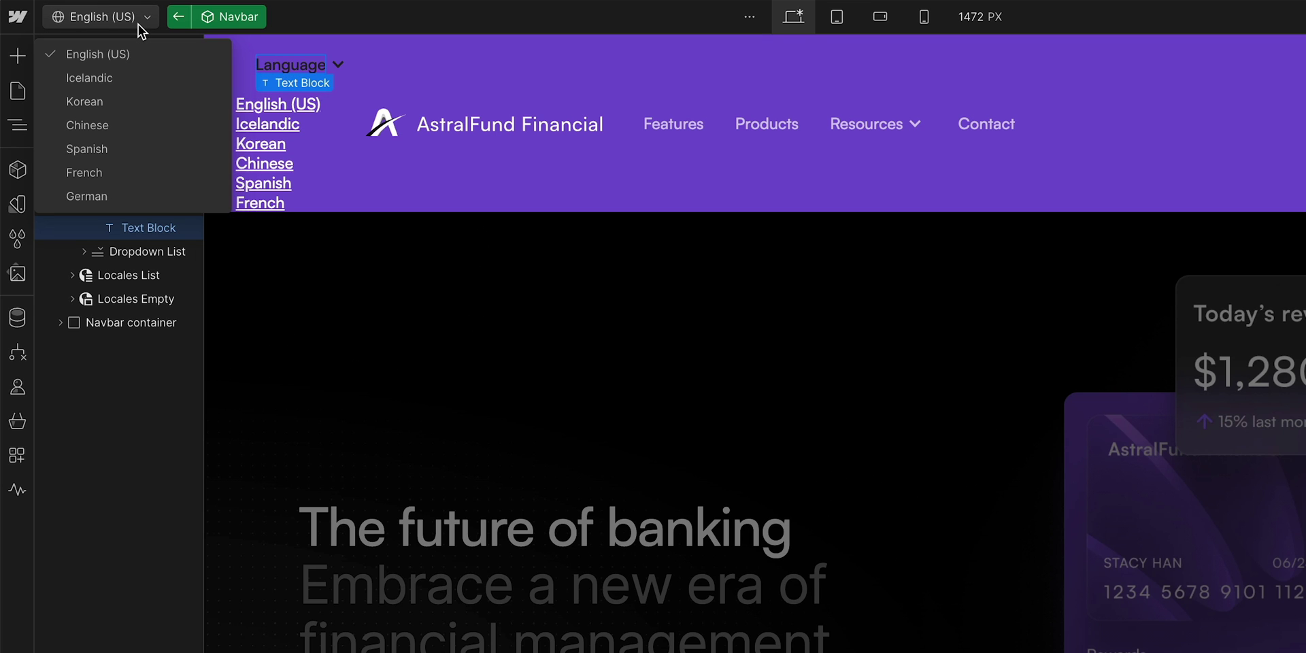
pyautogui.click(125, 79)
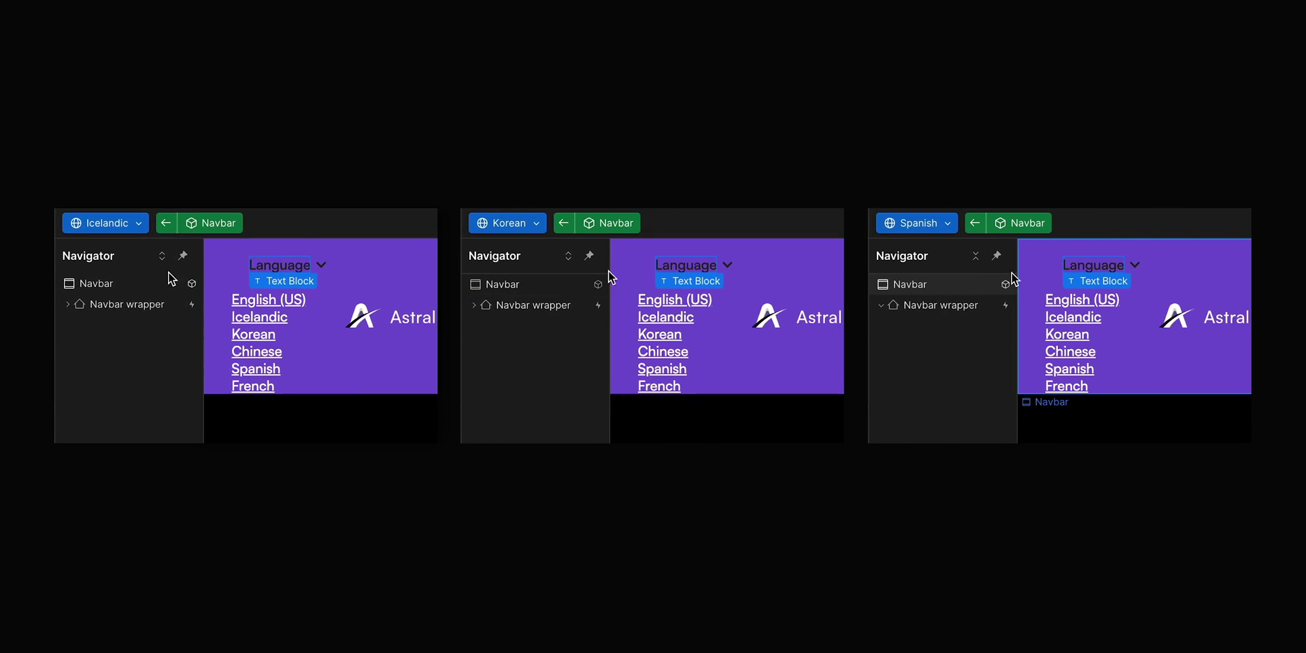
pyautogui.rightClick(262, 268)
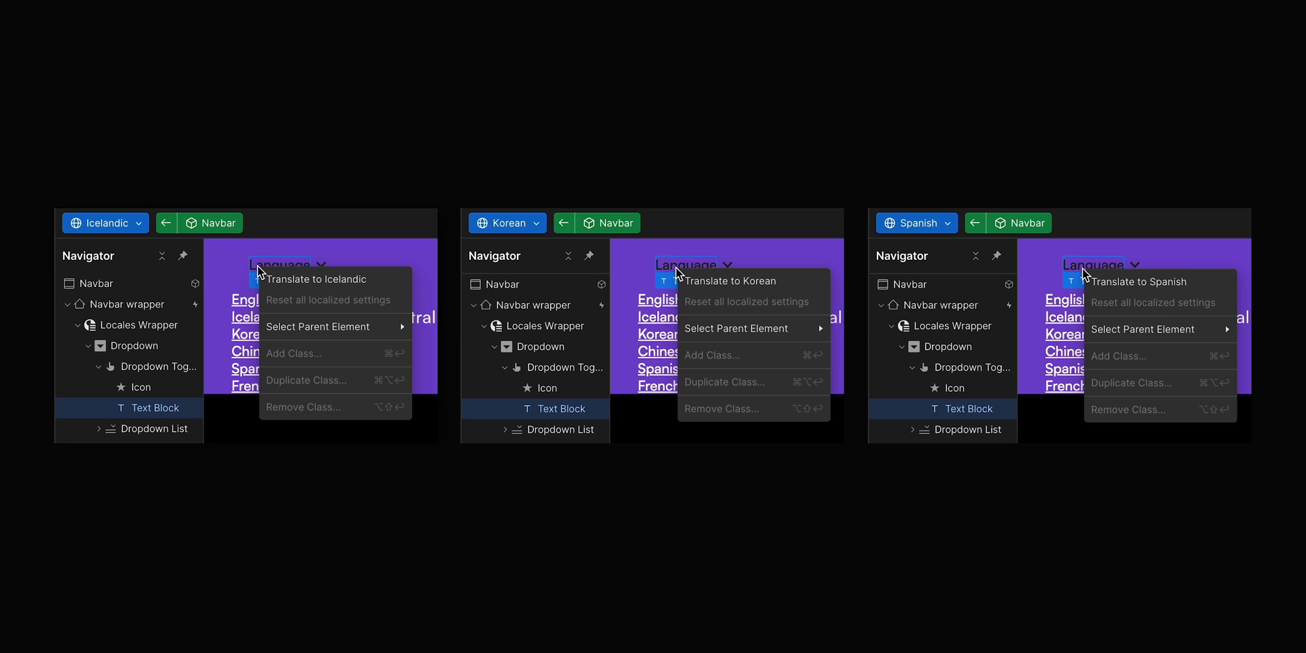
pyautogui.click(310, 281)
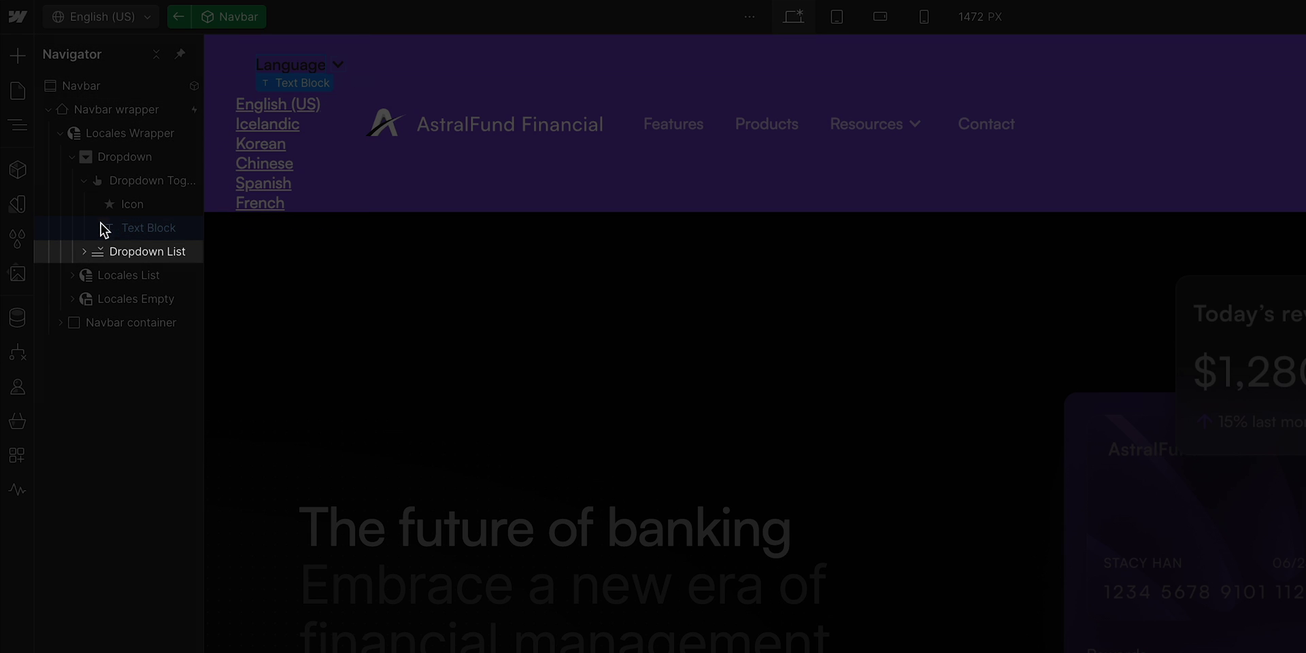
# Step: Replace the three placeholder Dropdown Links with the Locales List nested inside Dropdown List
pyautogui.click(86, 252)
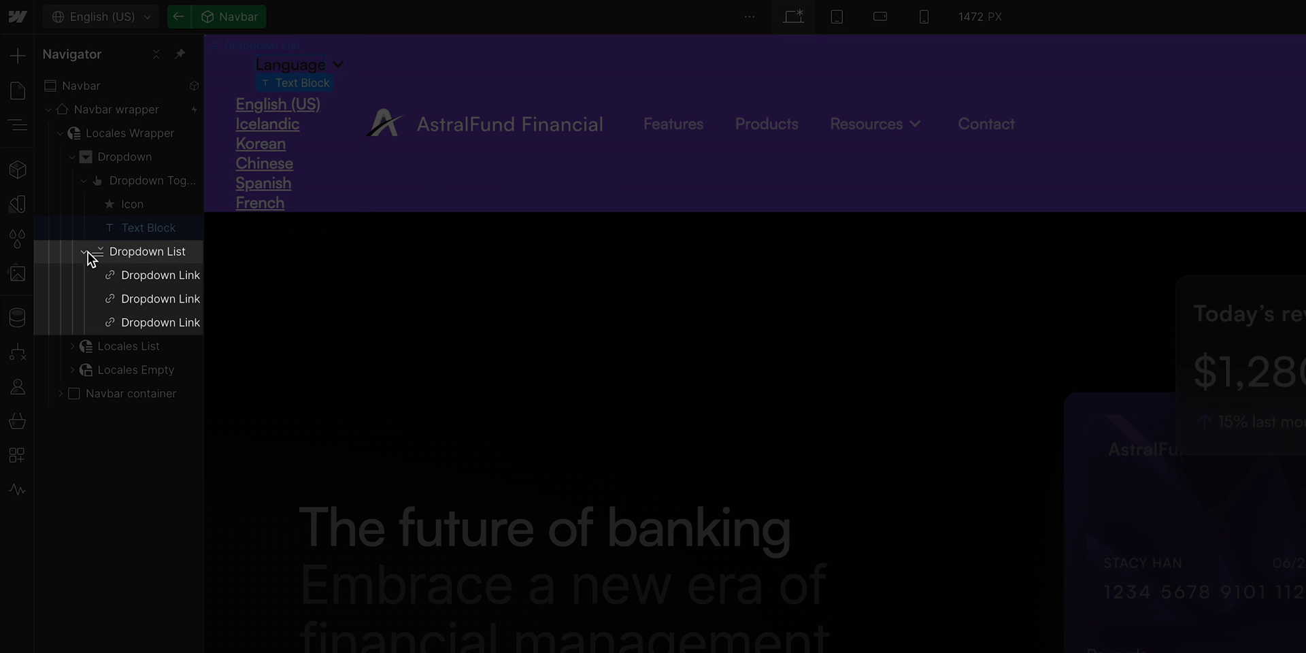
pyautogui.click(140, 278)
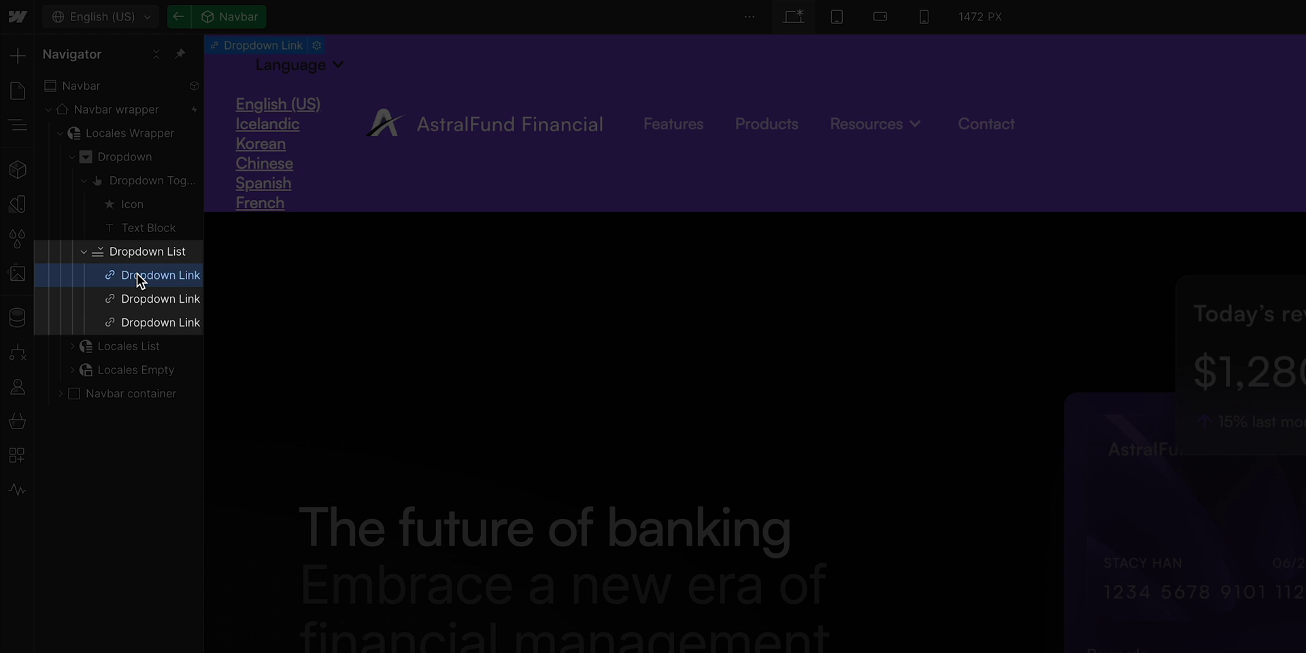
pyautogui.press('Delete')
pyautogui.press('Delete')
pyautogui.press('Delete')
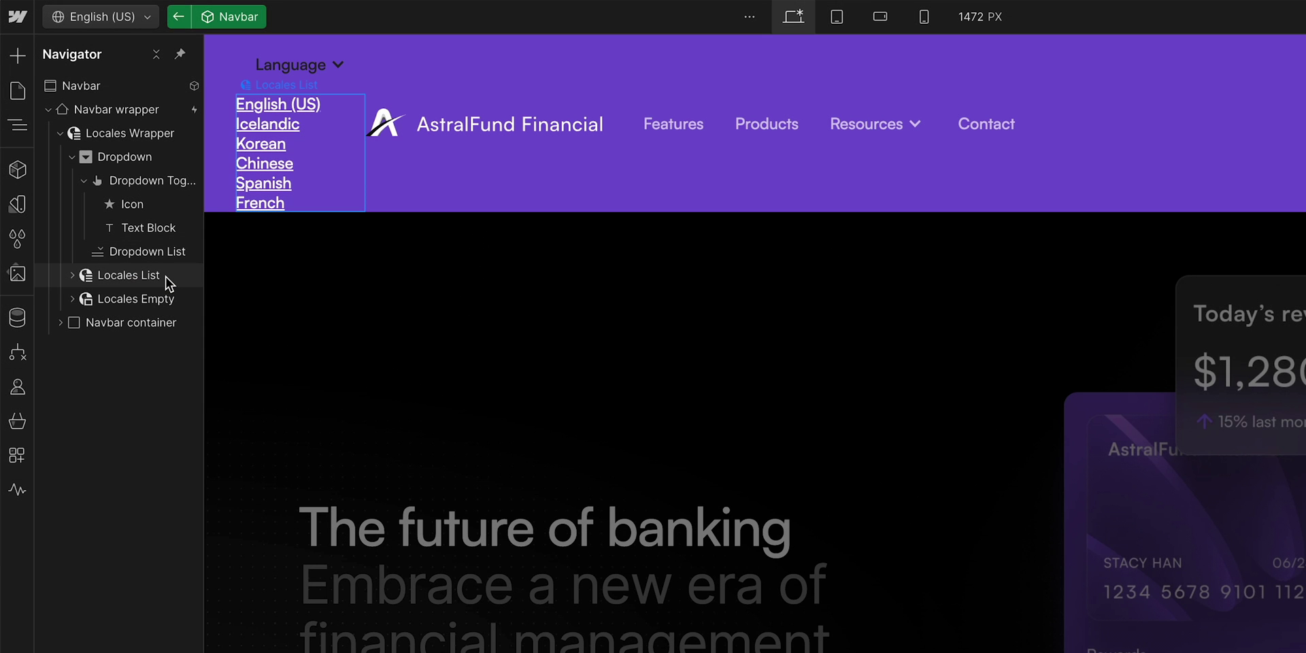
pyautogui.click(168, 282)
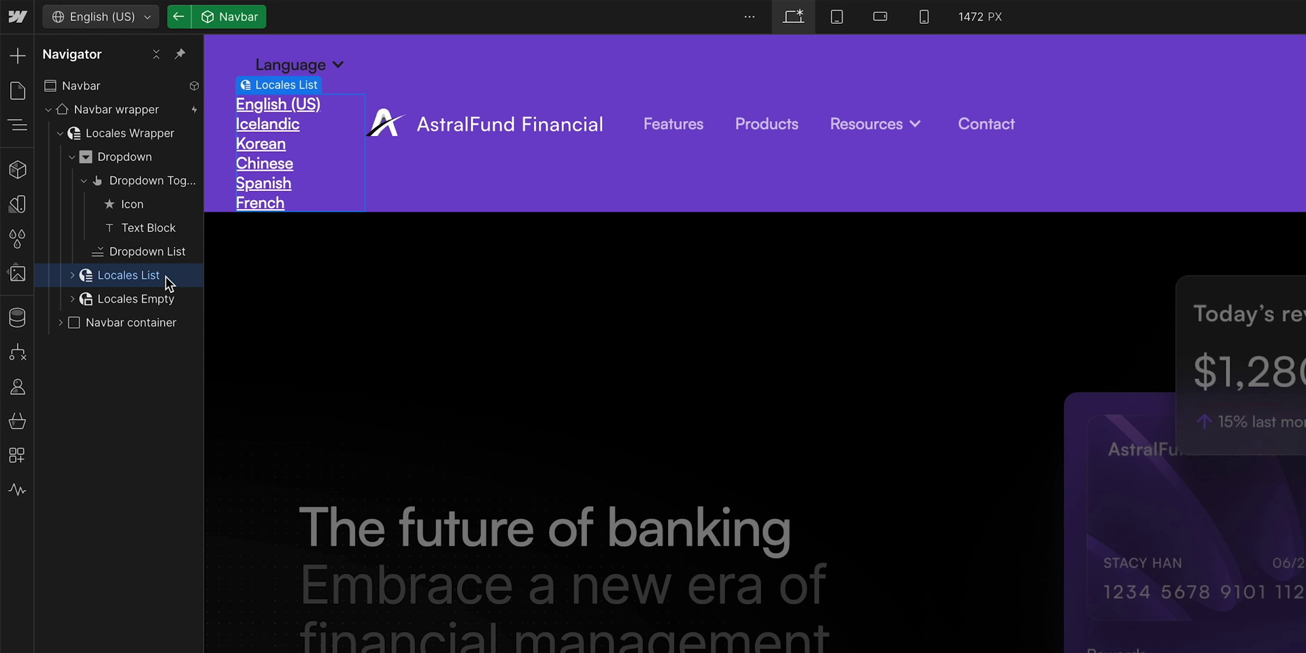
pyautogui.moveTo(169, 282); pyautogui.dragTo(173, 264)
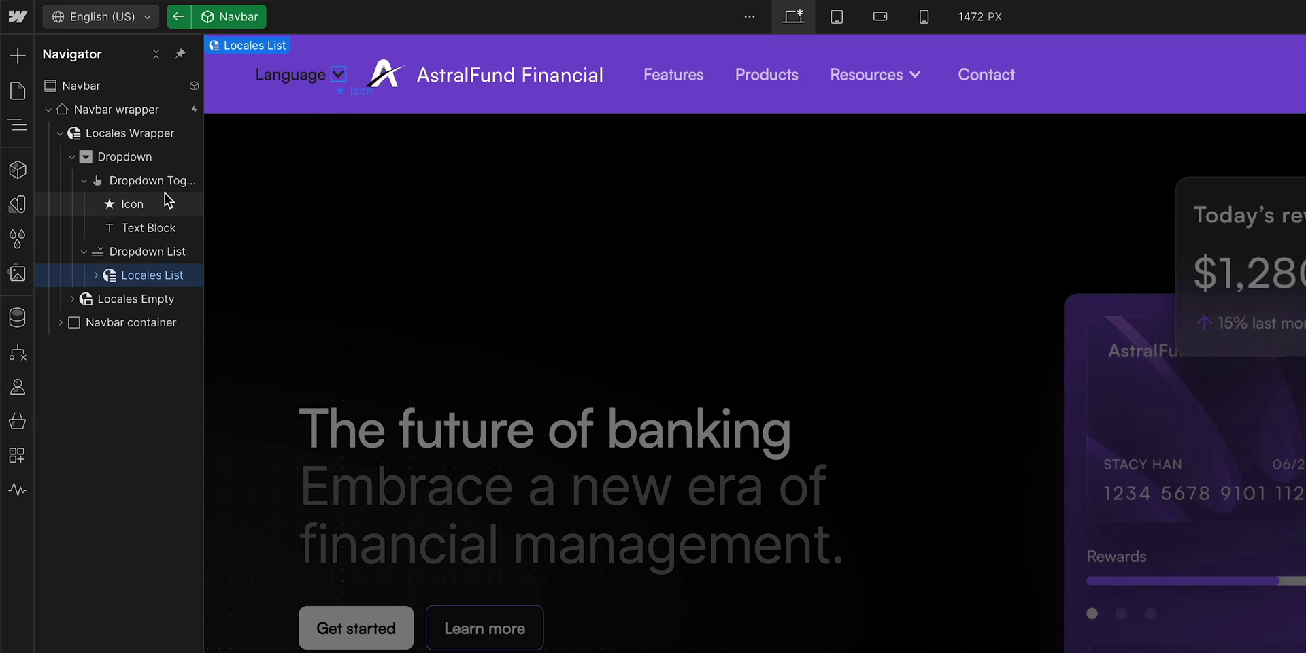
# Step: Set the Dropdown's Menu setting to Show so its six language links stay visible
pyautogui.click(162, 158)
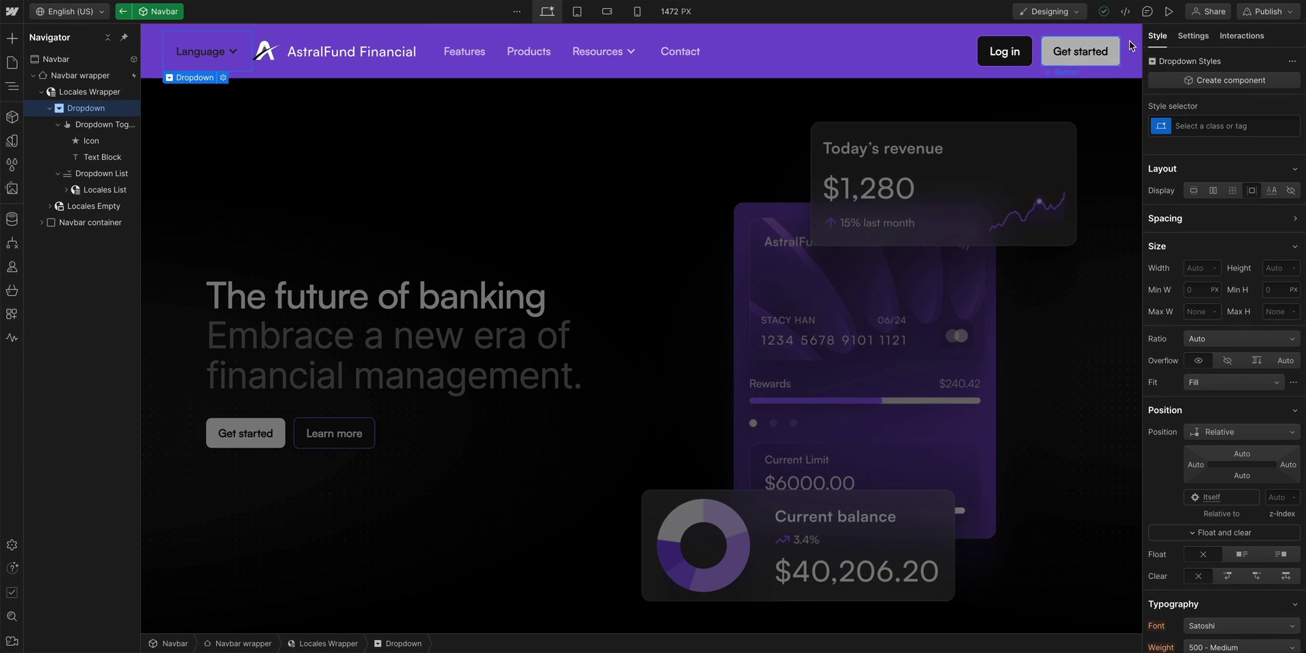
pyautogui.click(1192, 36)
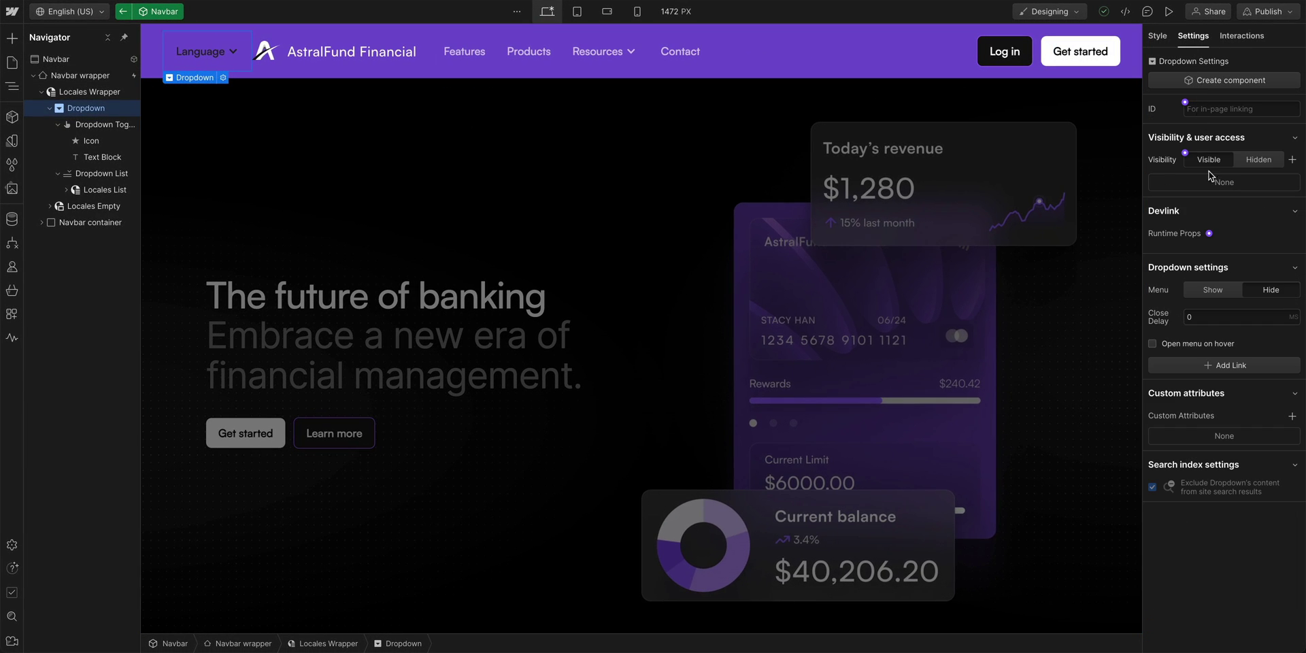
pyautogui.click(1225, 296)
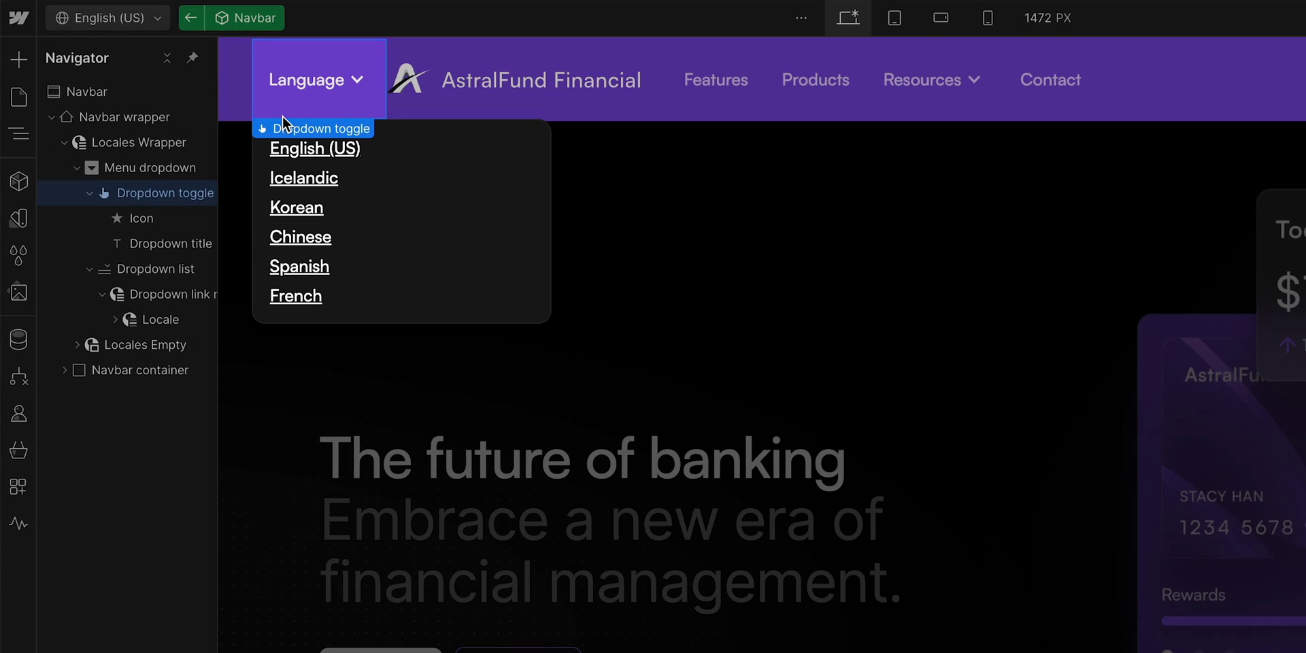
# Step: Move the Locales Wrapper beside Log in, publish to both domains, and open the production site
pyautogui.click(204, 151)
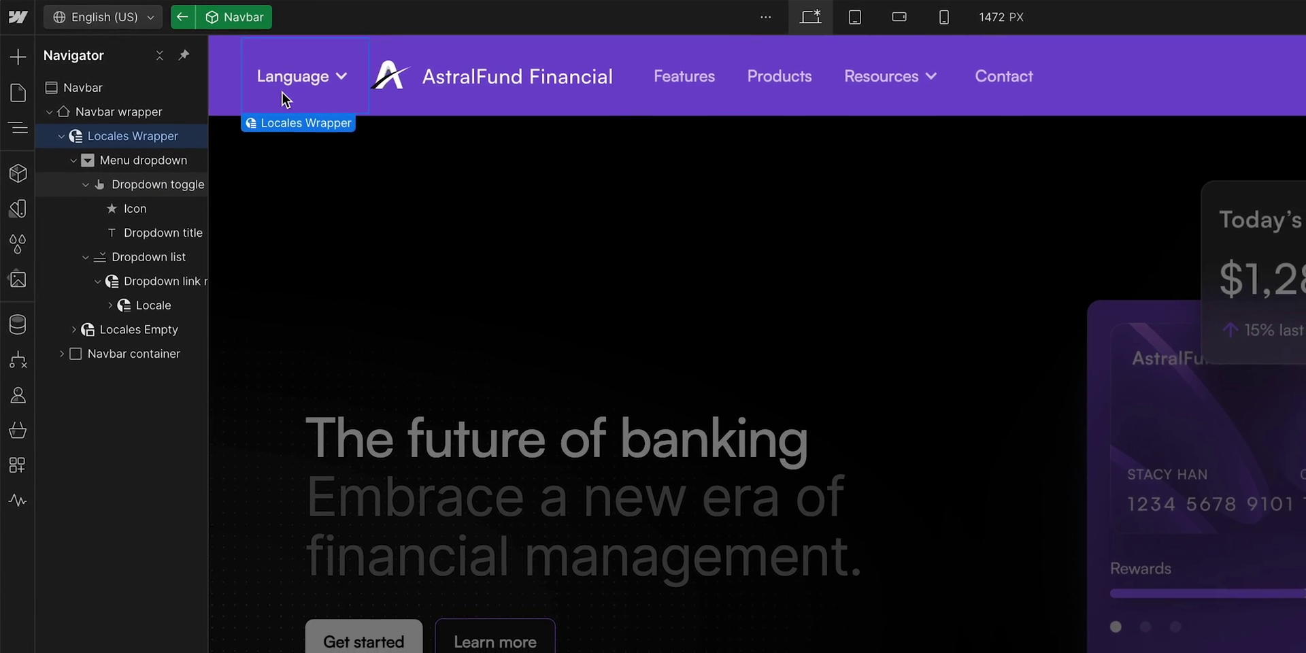
pyautogui.moveTo(282, 91); pyautogui.dragTo(975, 61)
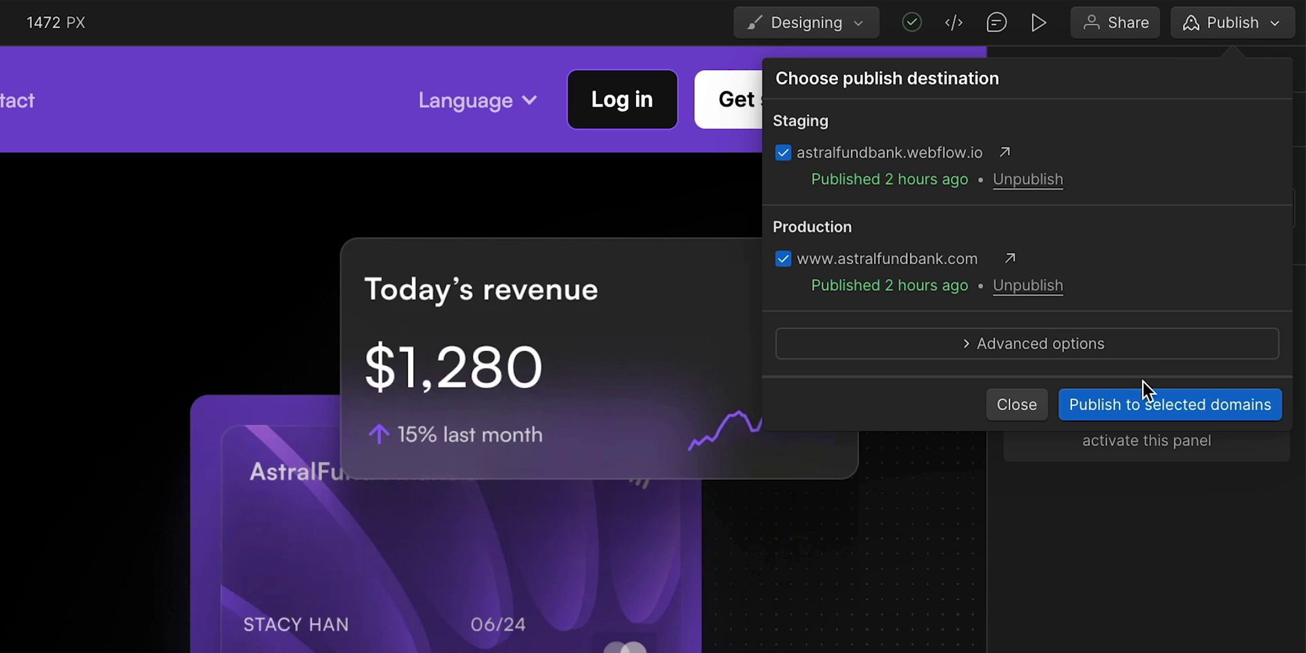
pyautogui.click(1128, 406)
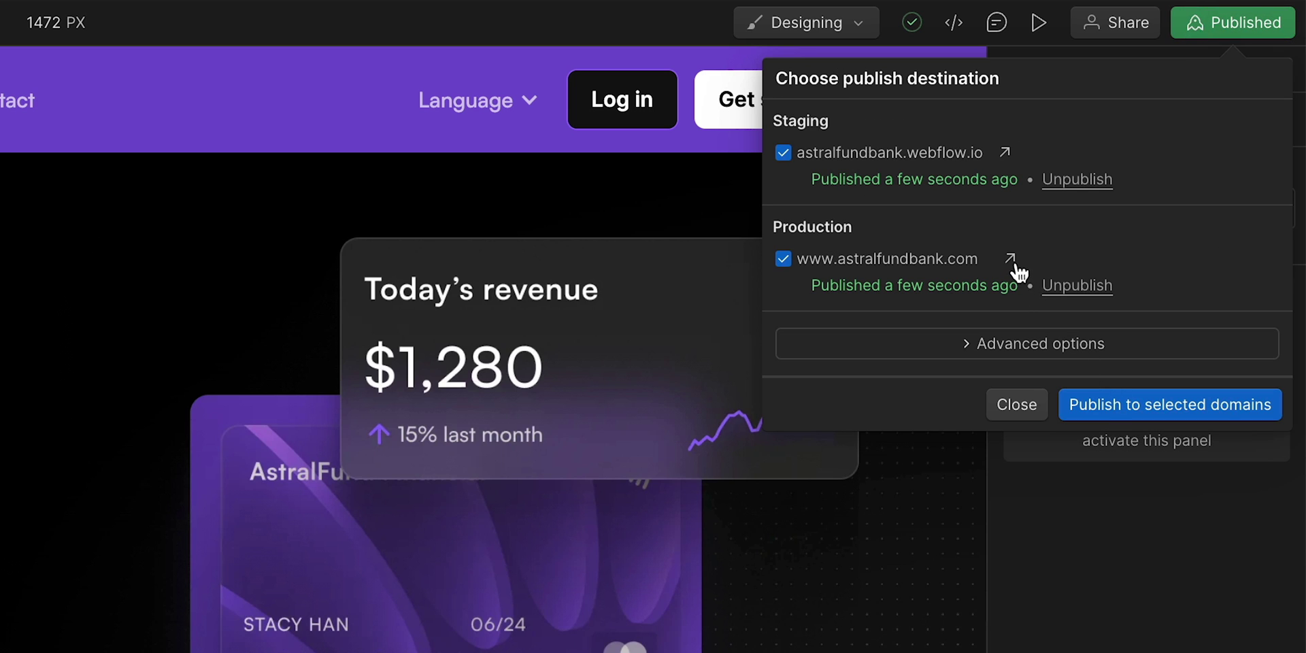
pyautogui.click(1014, 263)
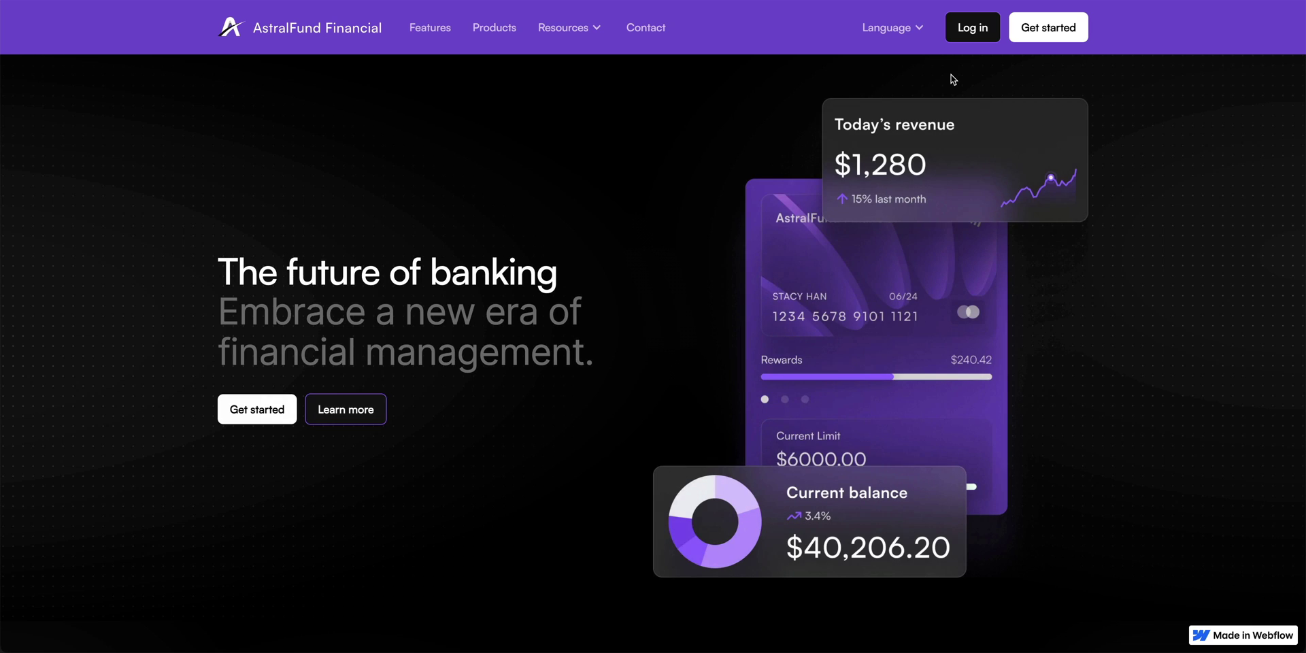
# Step: On the live site, switch to Icelandic, visit Hafðu samband, then switch to Korean
pyautogui.click(903, 35)
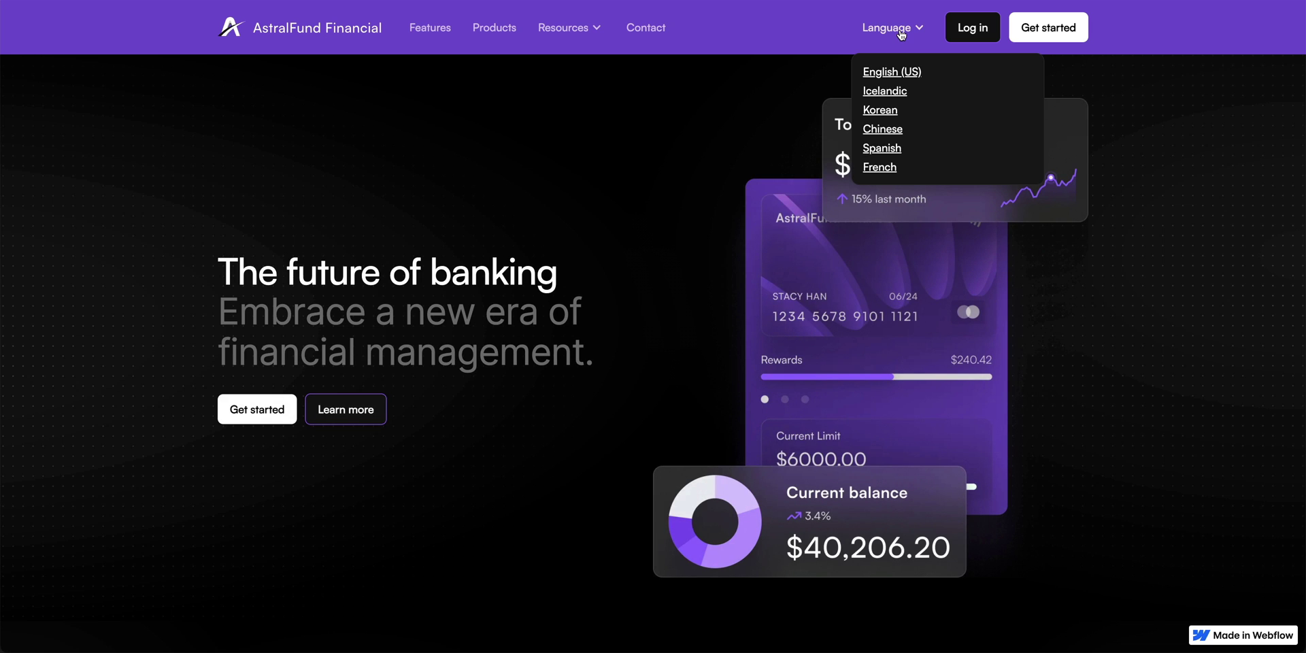
pyautogui.click(899, 92)
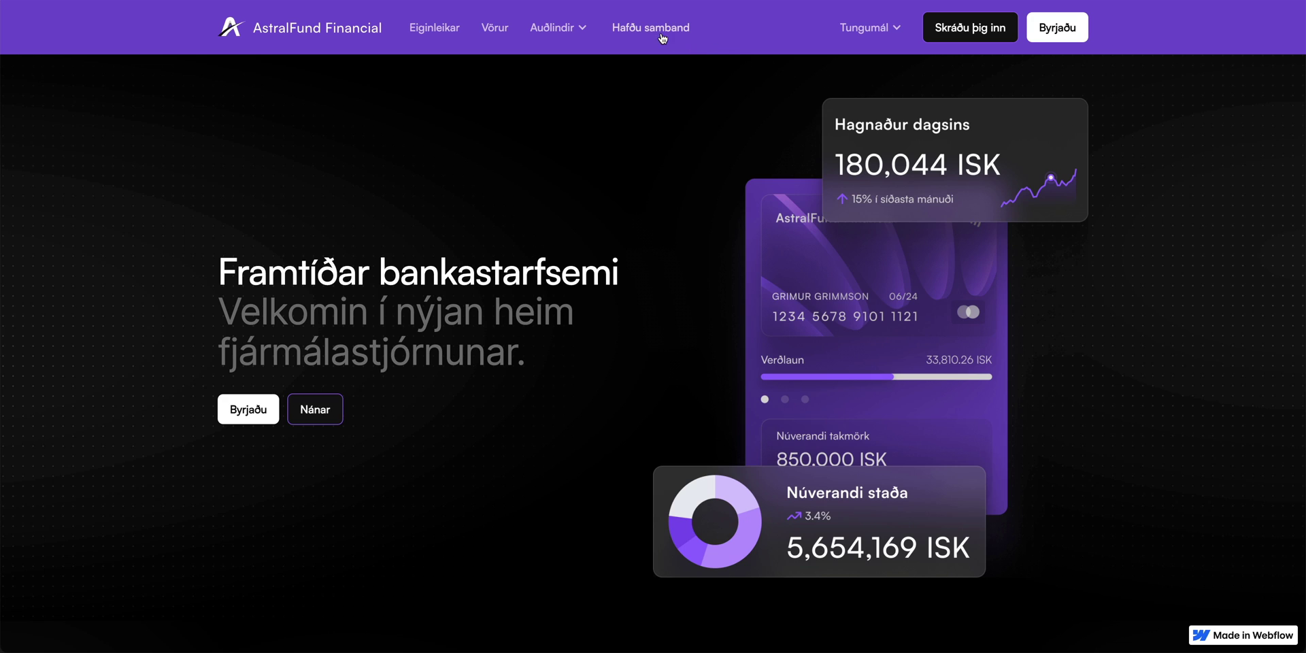
pyautogui.click(653, 31)
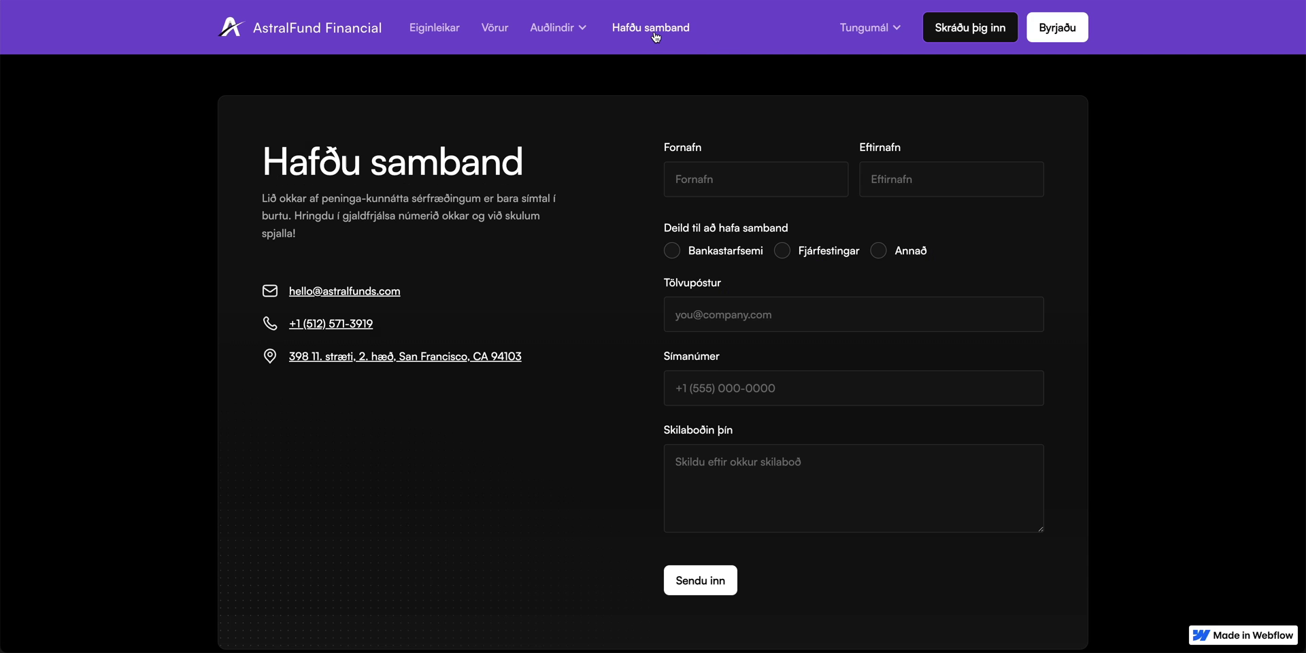
pyautogui.click(864, 40)
pyautogui.click(858, 110)
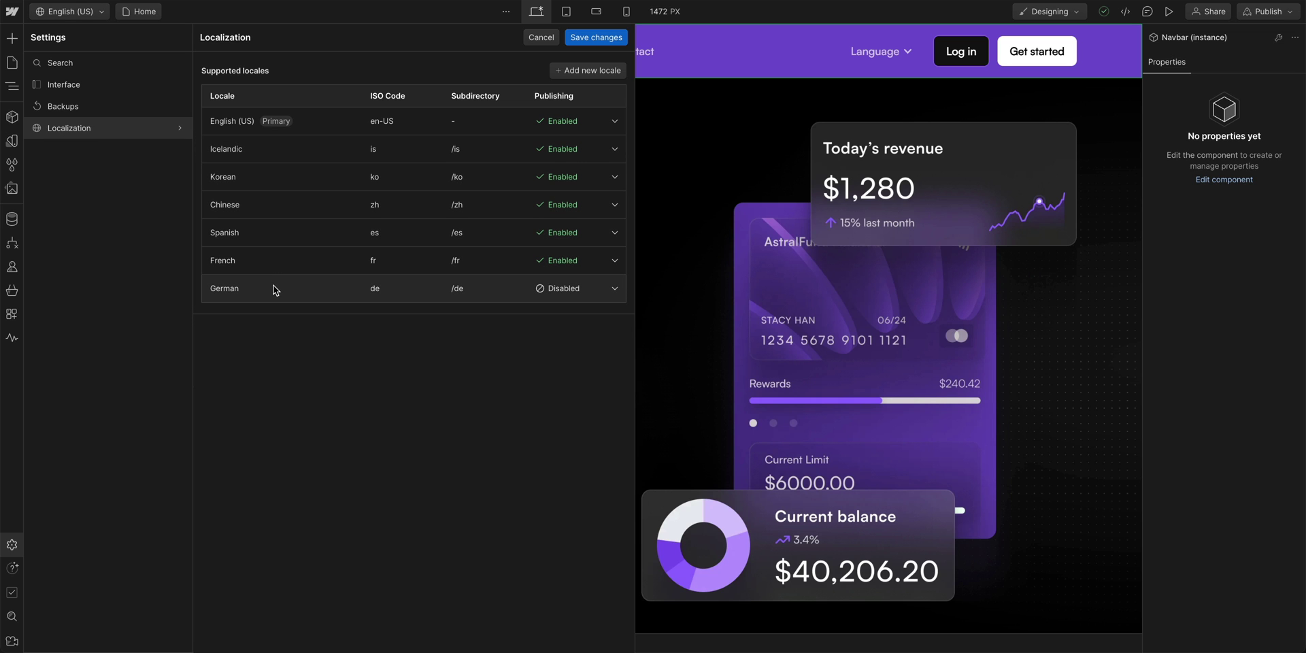
# Step: Enable German locale publishing and disable Korean locale publishing in Localization settings
pyautogui.click(275, 290)
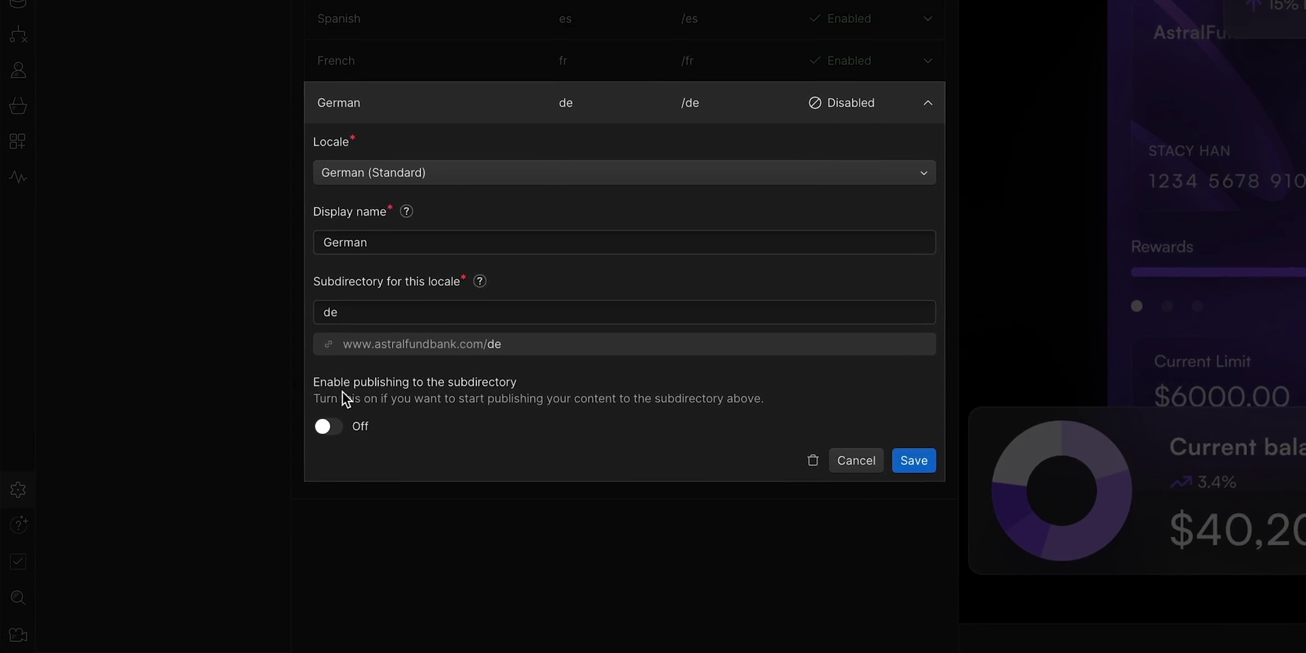
pyautogui.click(334, 422)
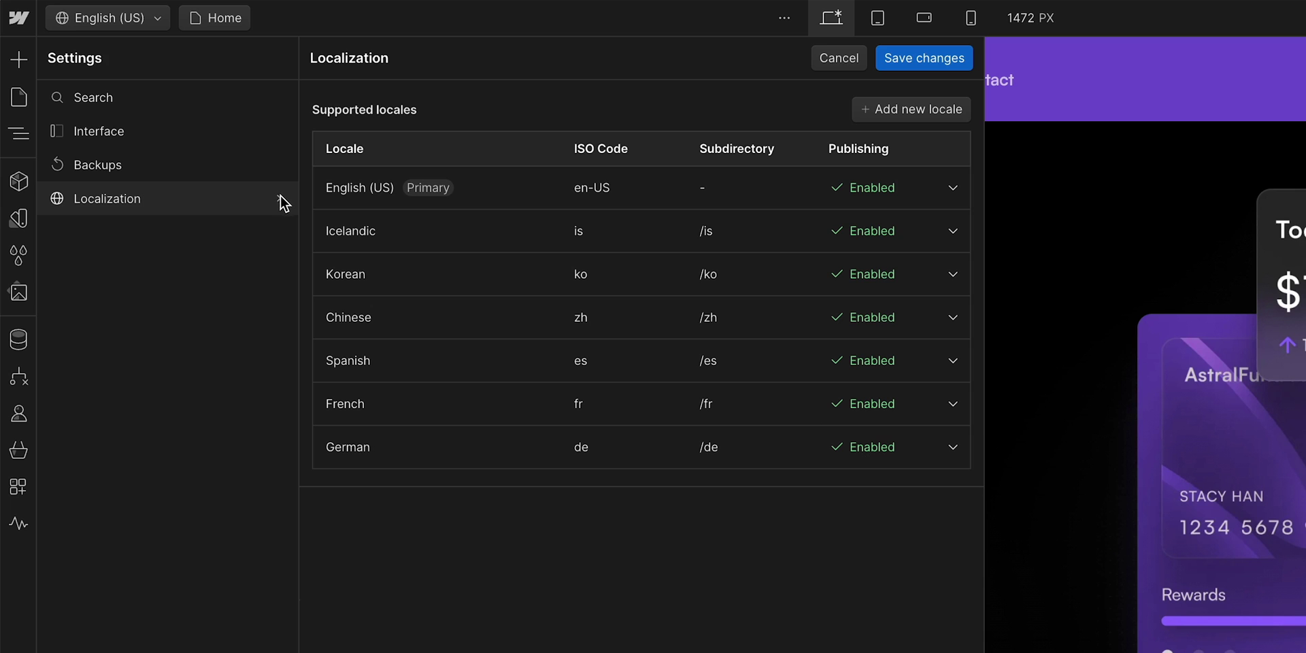
pyautogui.click(394, 275)
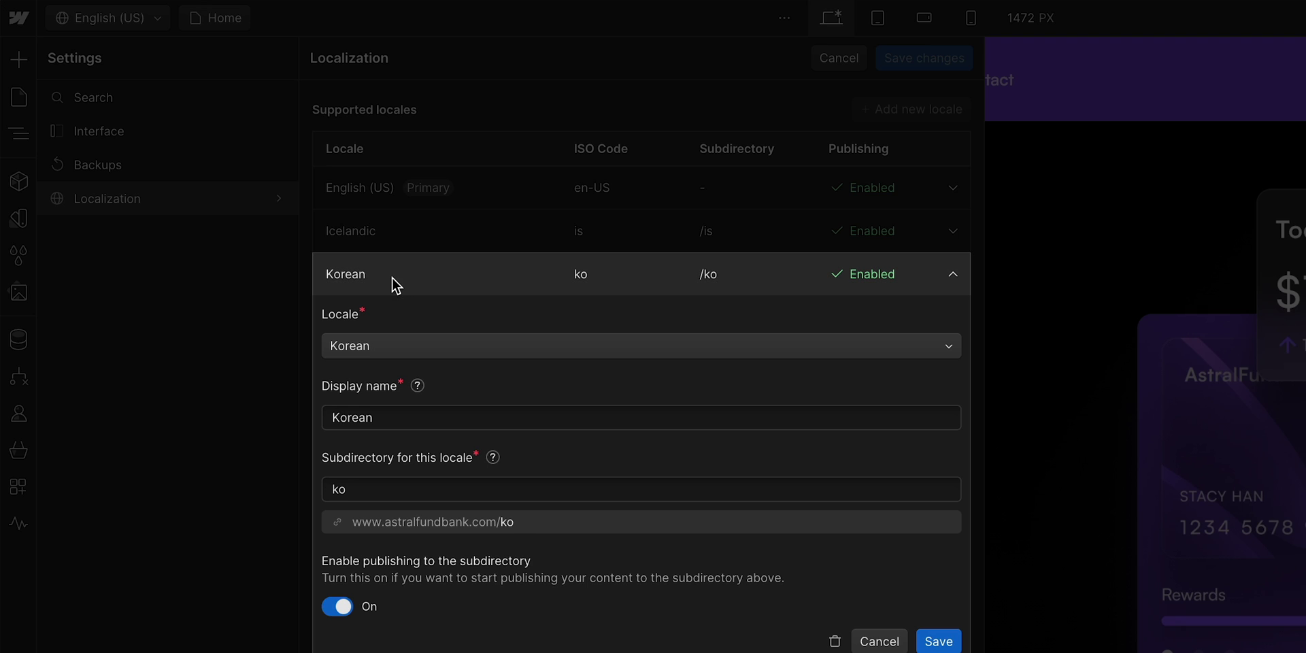
pyautogui.click(340, 478)
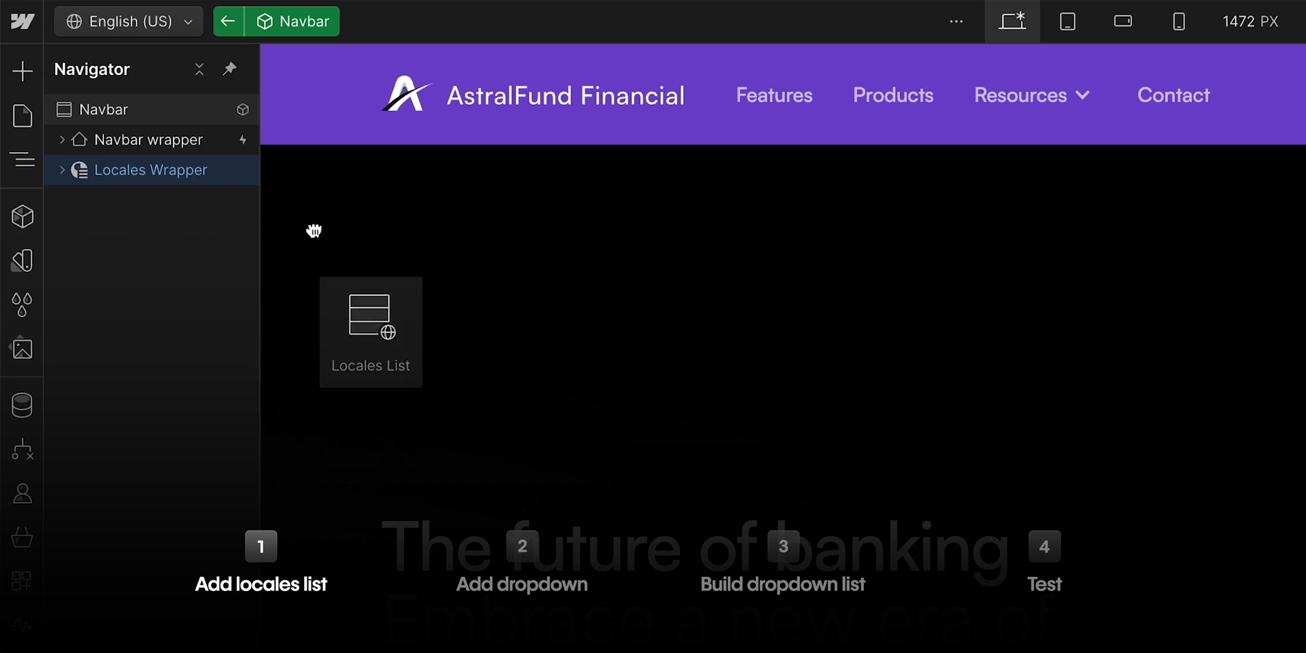
# Step: Put a Dropdown with the Locales List before Log in, then choose Korean from Tungumál live
pyautogui.moveTo(312, 230); pyautogui.dragTo(341, 108)
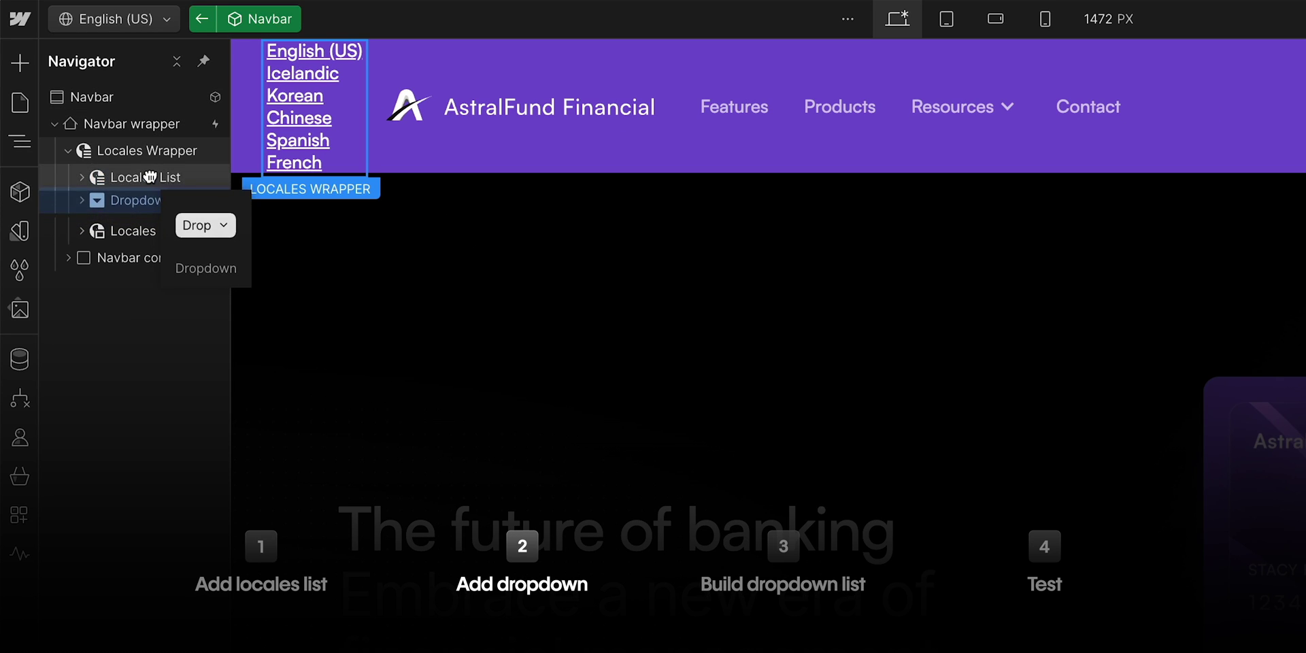
pyautogui.moveTo(150, 177); pyautogui.dragTo(152, 172)
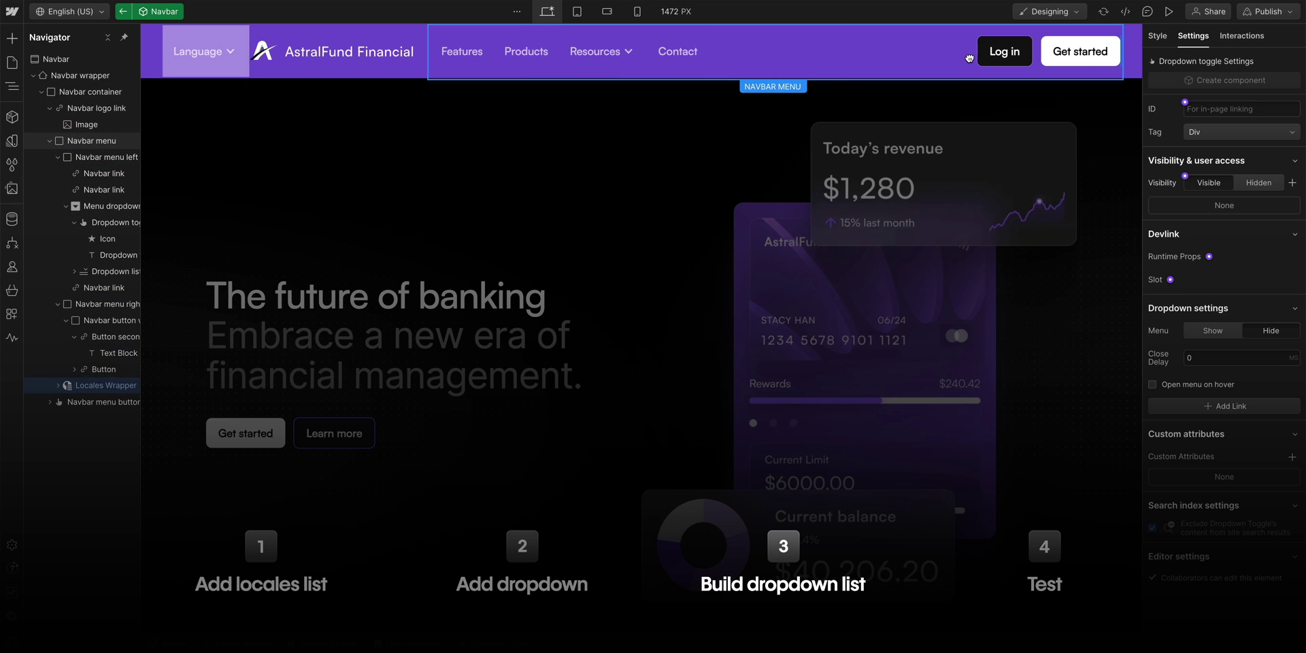
pyautogui.moveTo(969, 59); pyautogui.dragTo(975, 62)
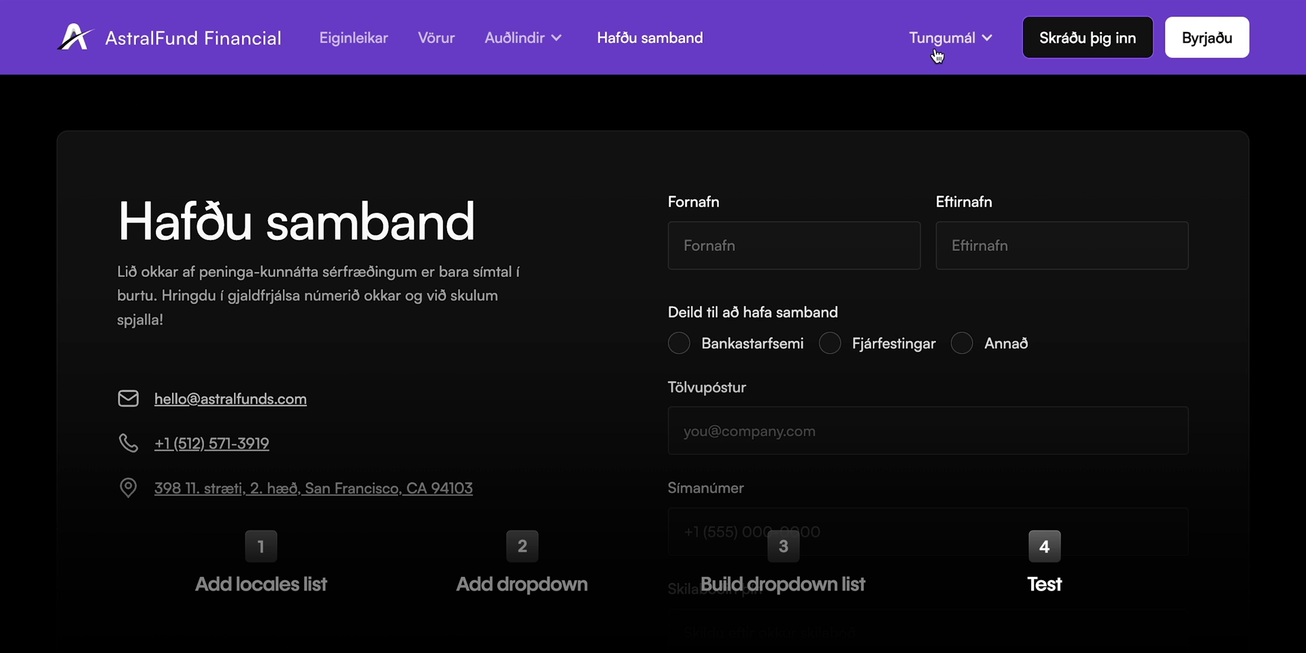
pyautogui.click(939, 50)
pyautogui.click(939, 151)
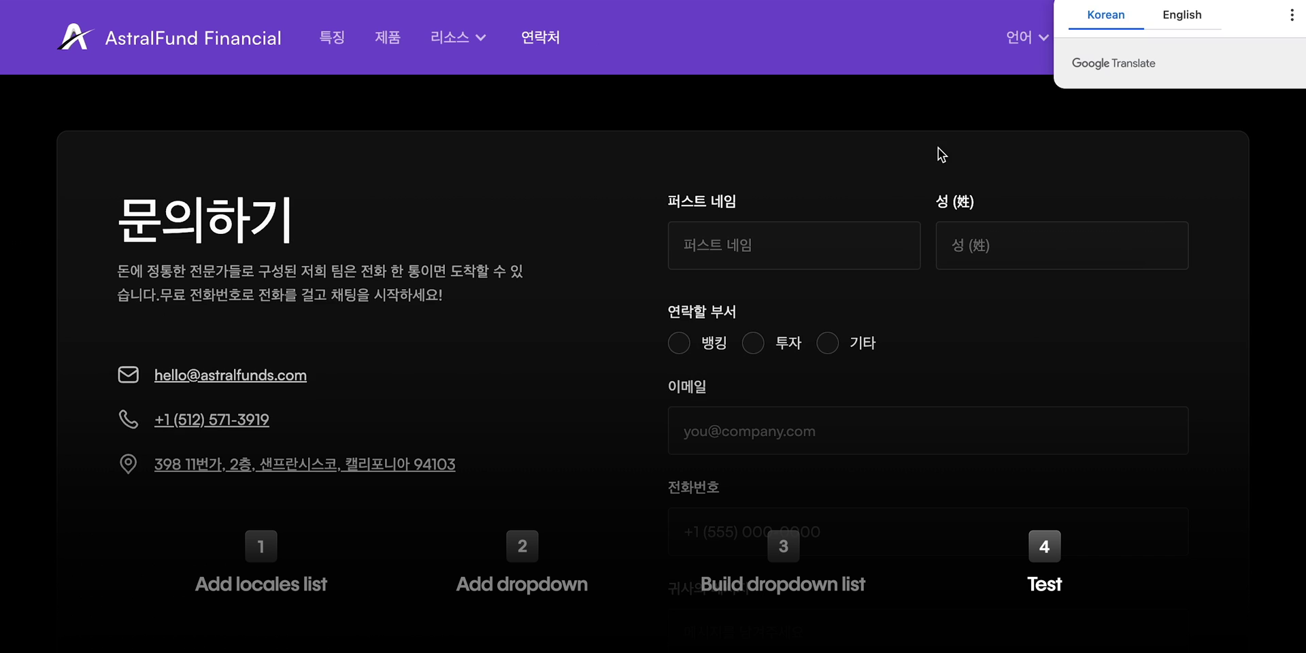